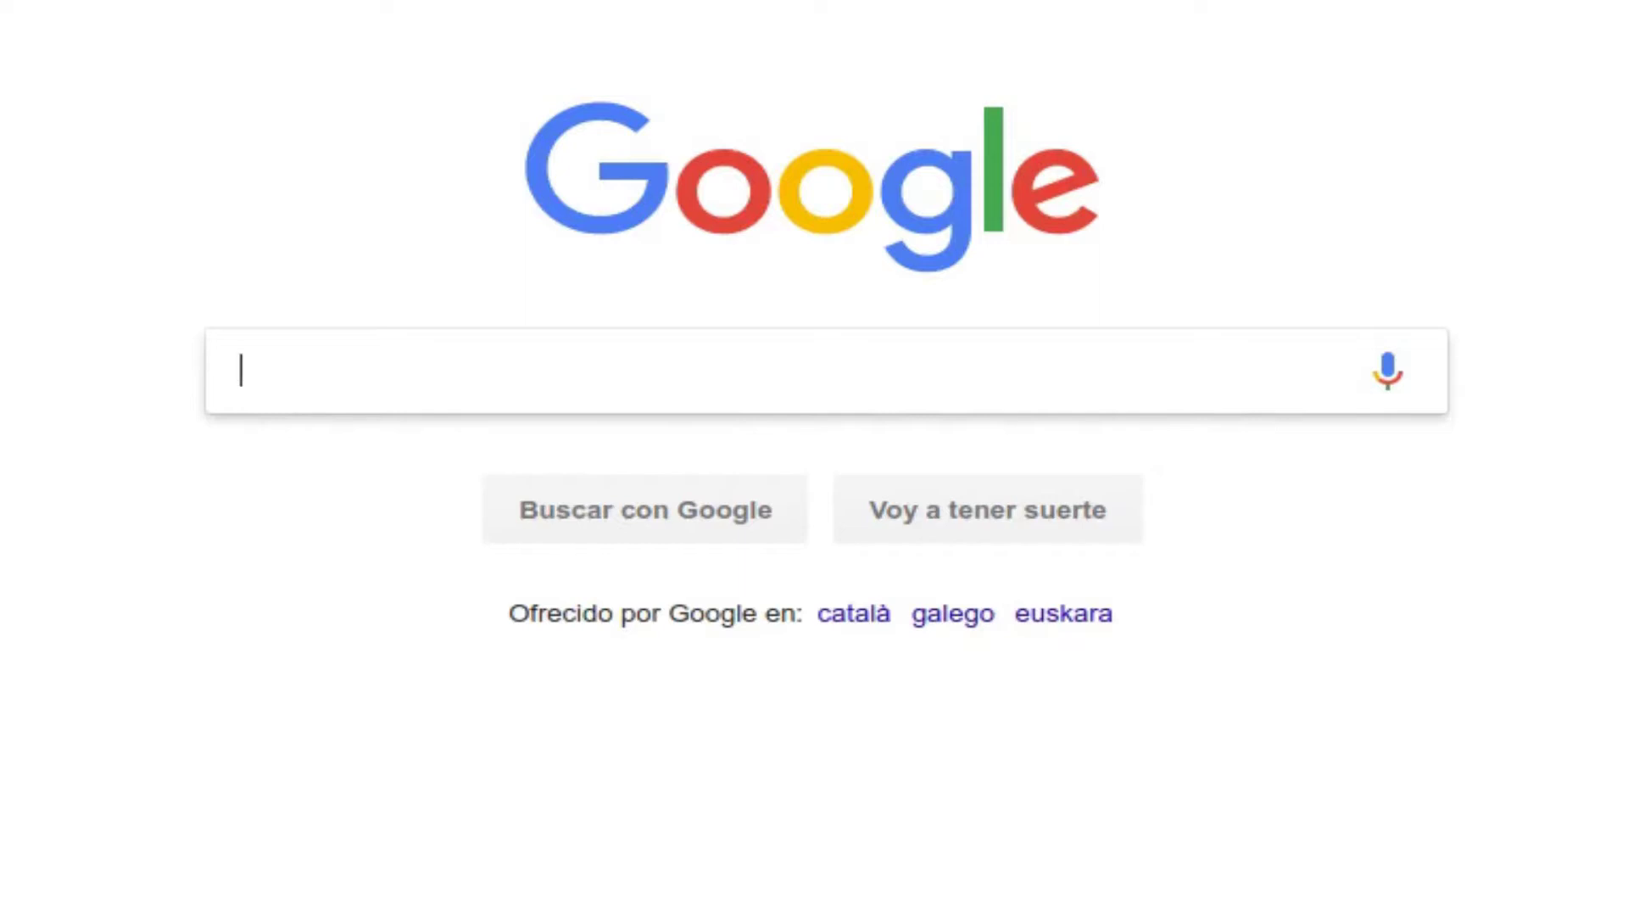
Step: Search Google for 'freecad' and open the official freecadweb.org website
{"action": "type", "text": "free"}
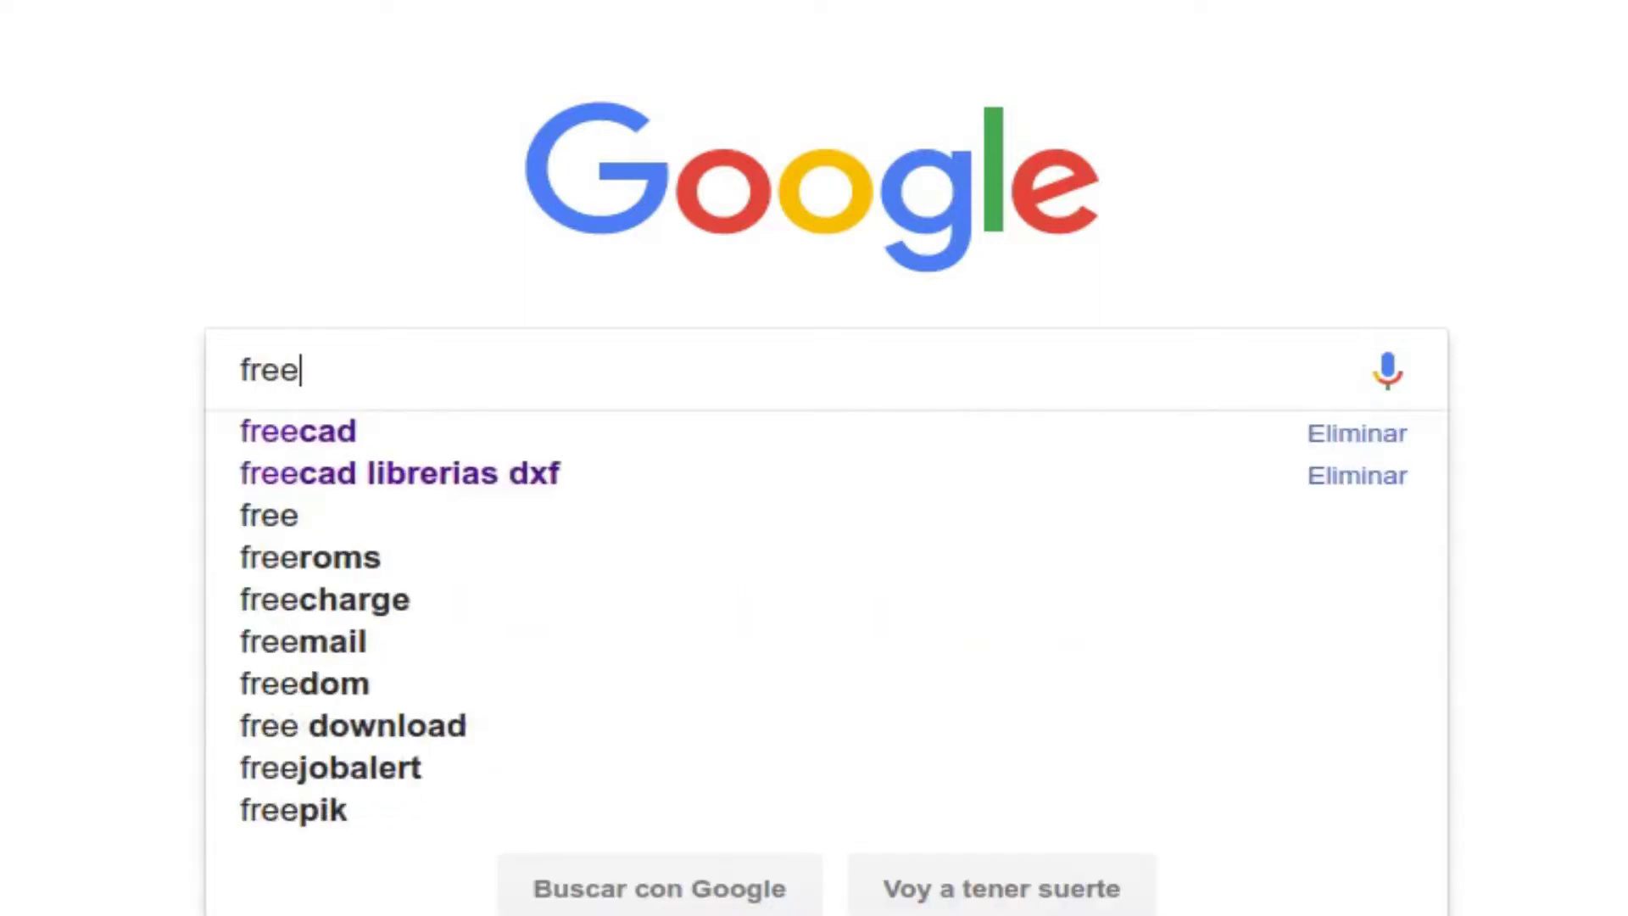
{"action": "type", "text": "cad"}
{"action": "key", "text": "Return"}
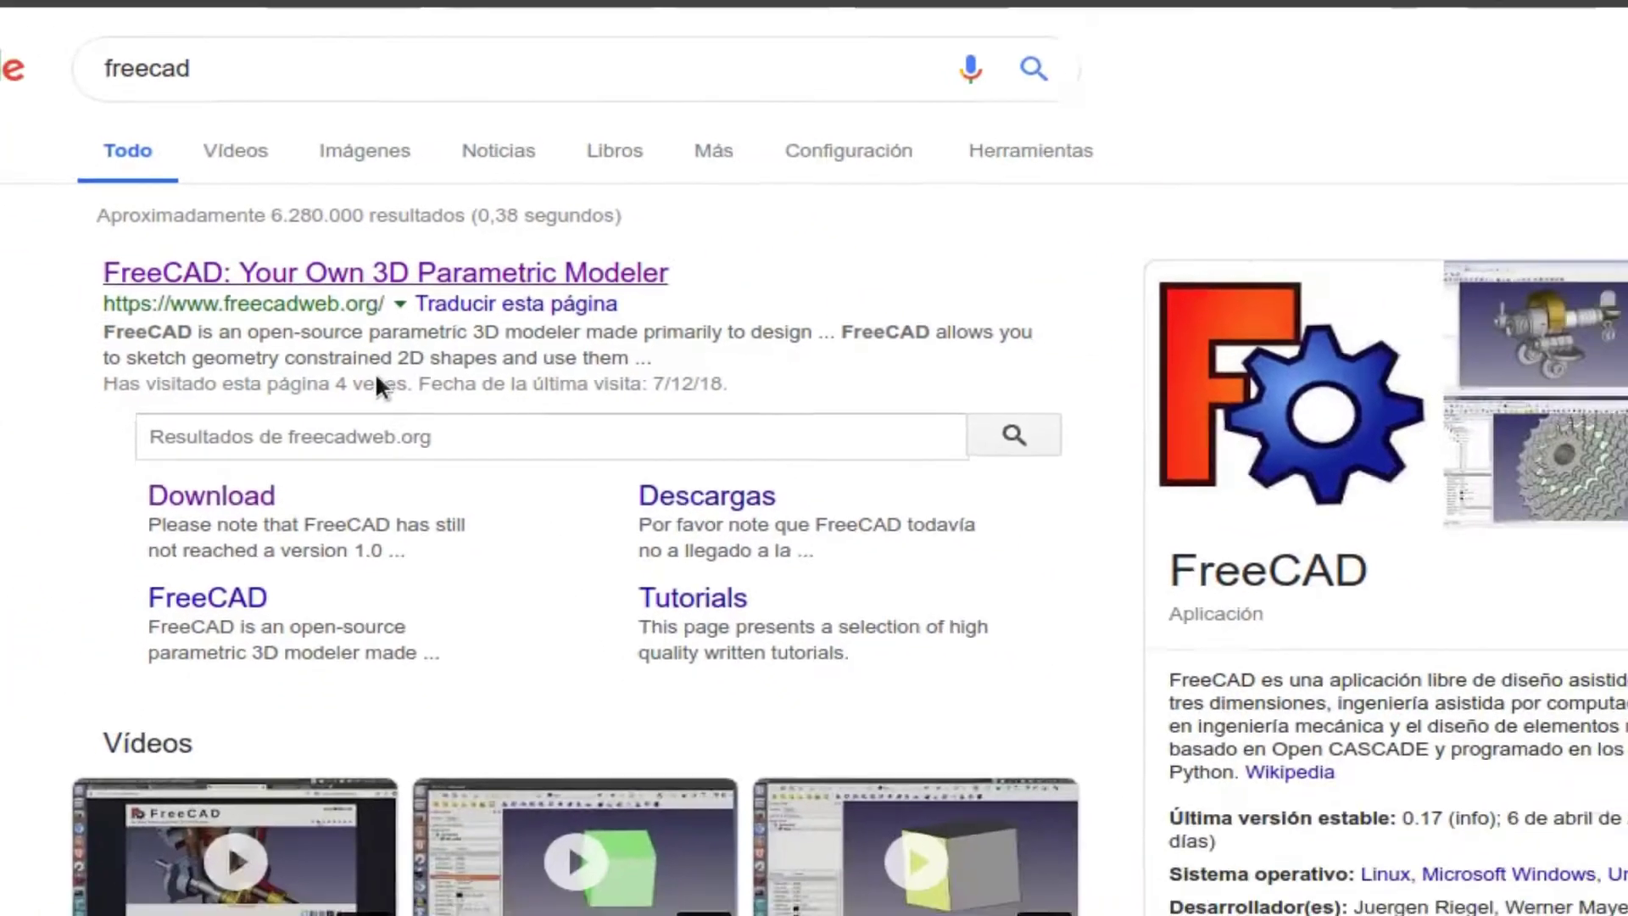
{"action": "left_click", "coordinate": [385, 293]}
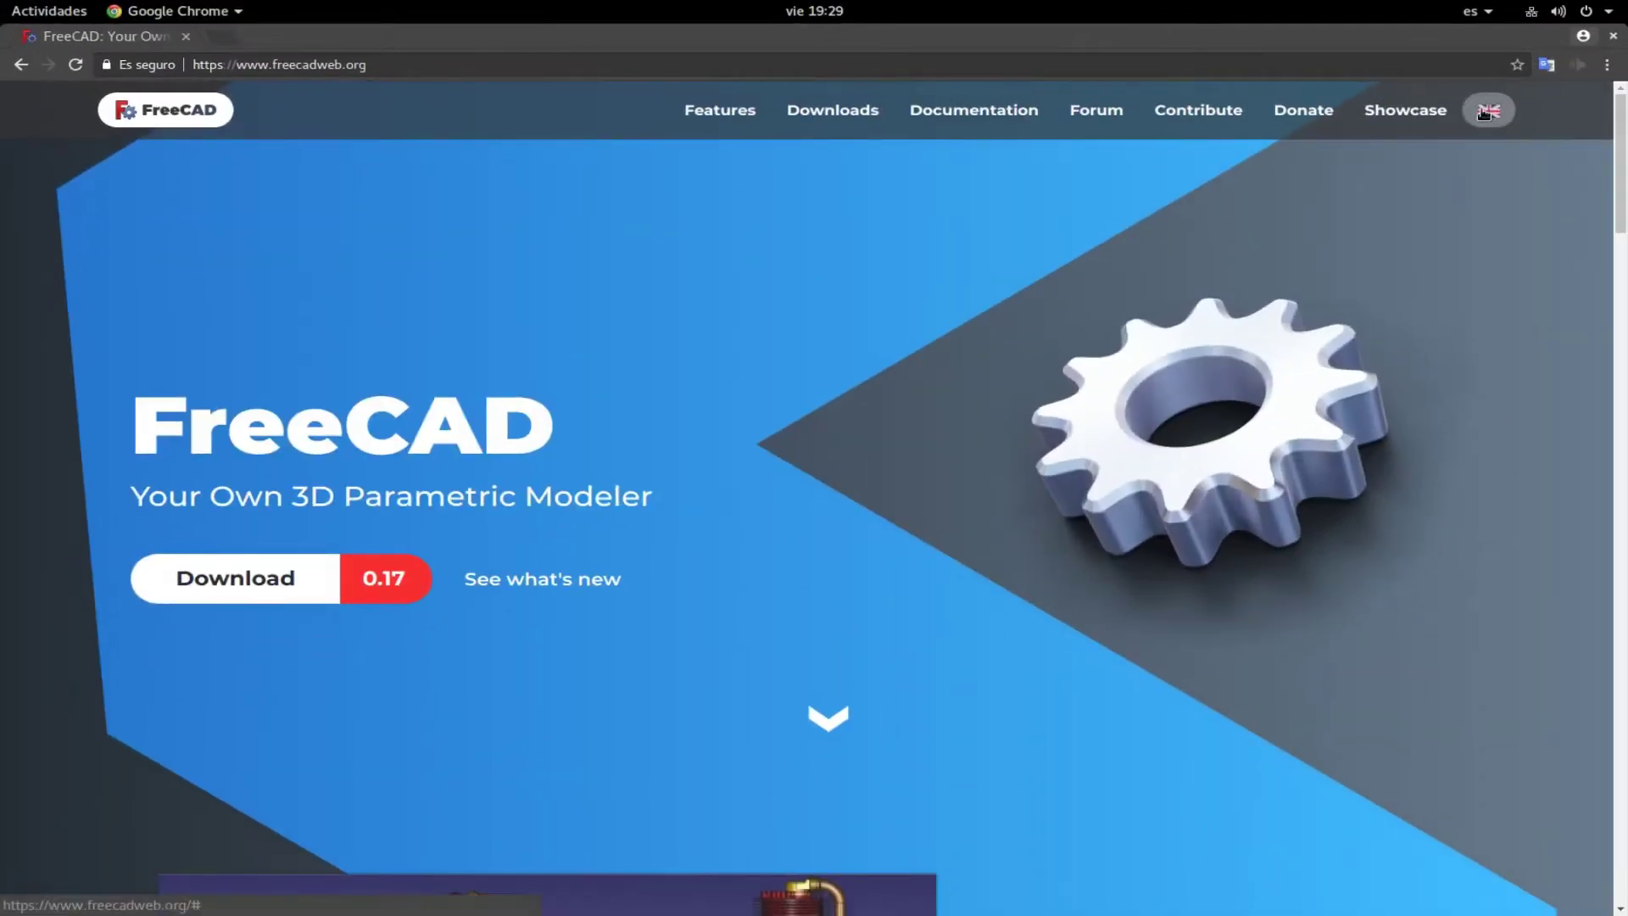
Step: Switch the FreeCAD website's language to Spanish
{"action": "left_click", "coordinate": [1489, 111]}
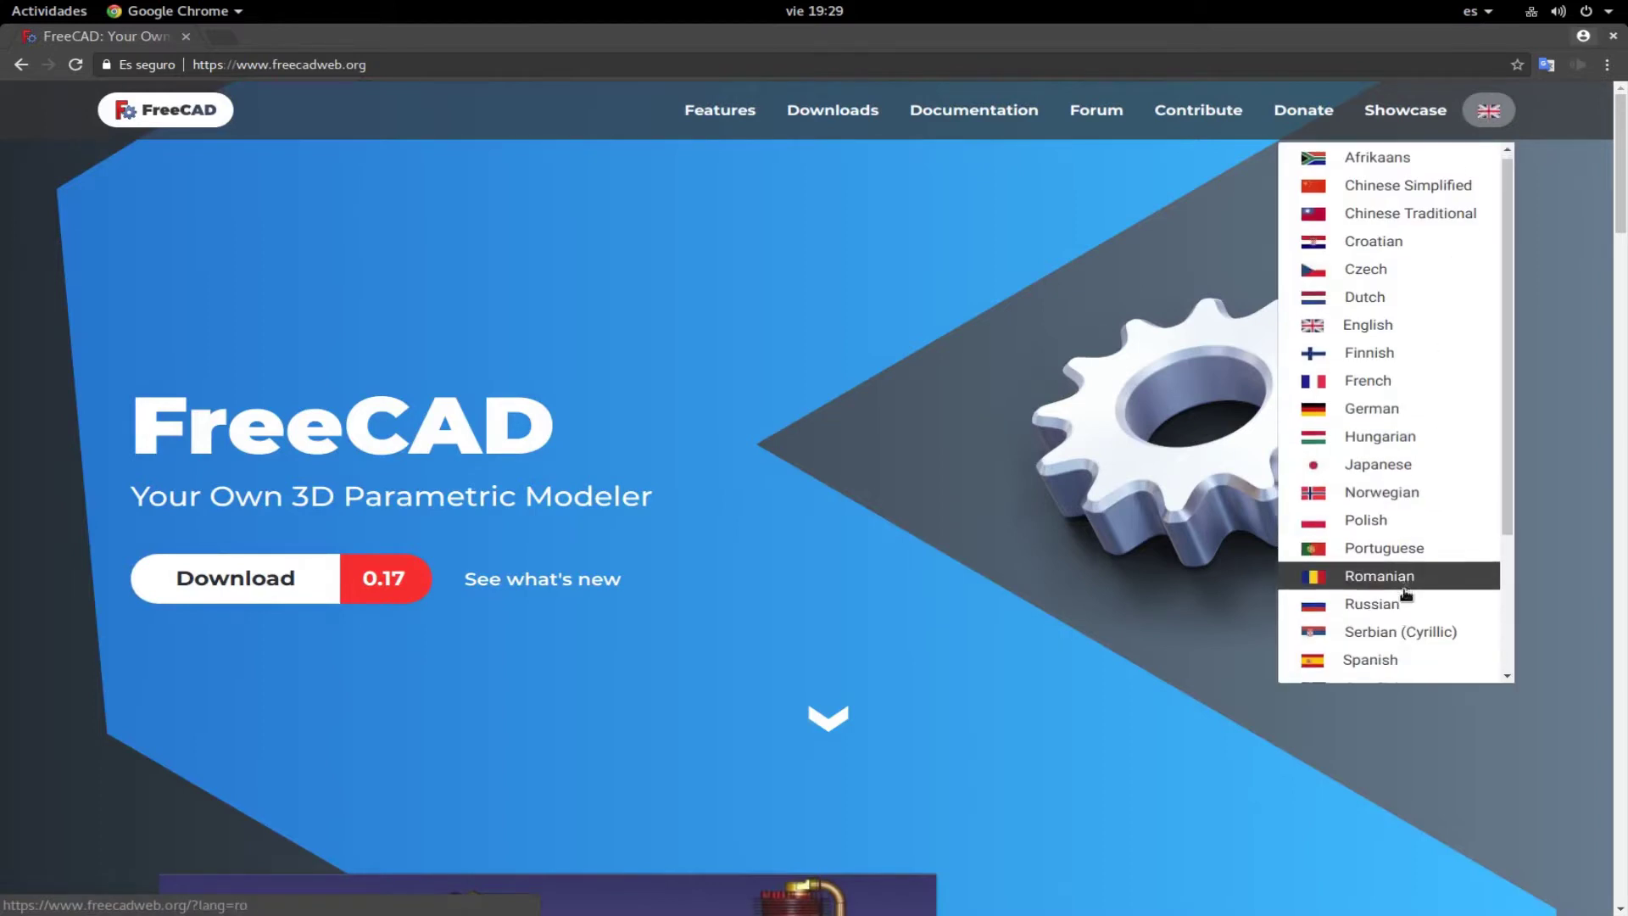
{"action": "scroll", "coordinate": [1357, 576], "scroll_direction": "down", "scroll_amount": 2}
{"action": "left_click", "coordinate": [1385, 524]}
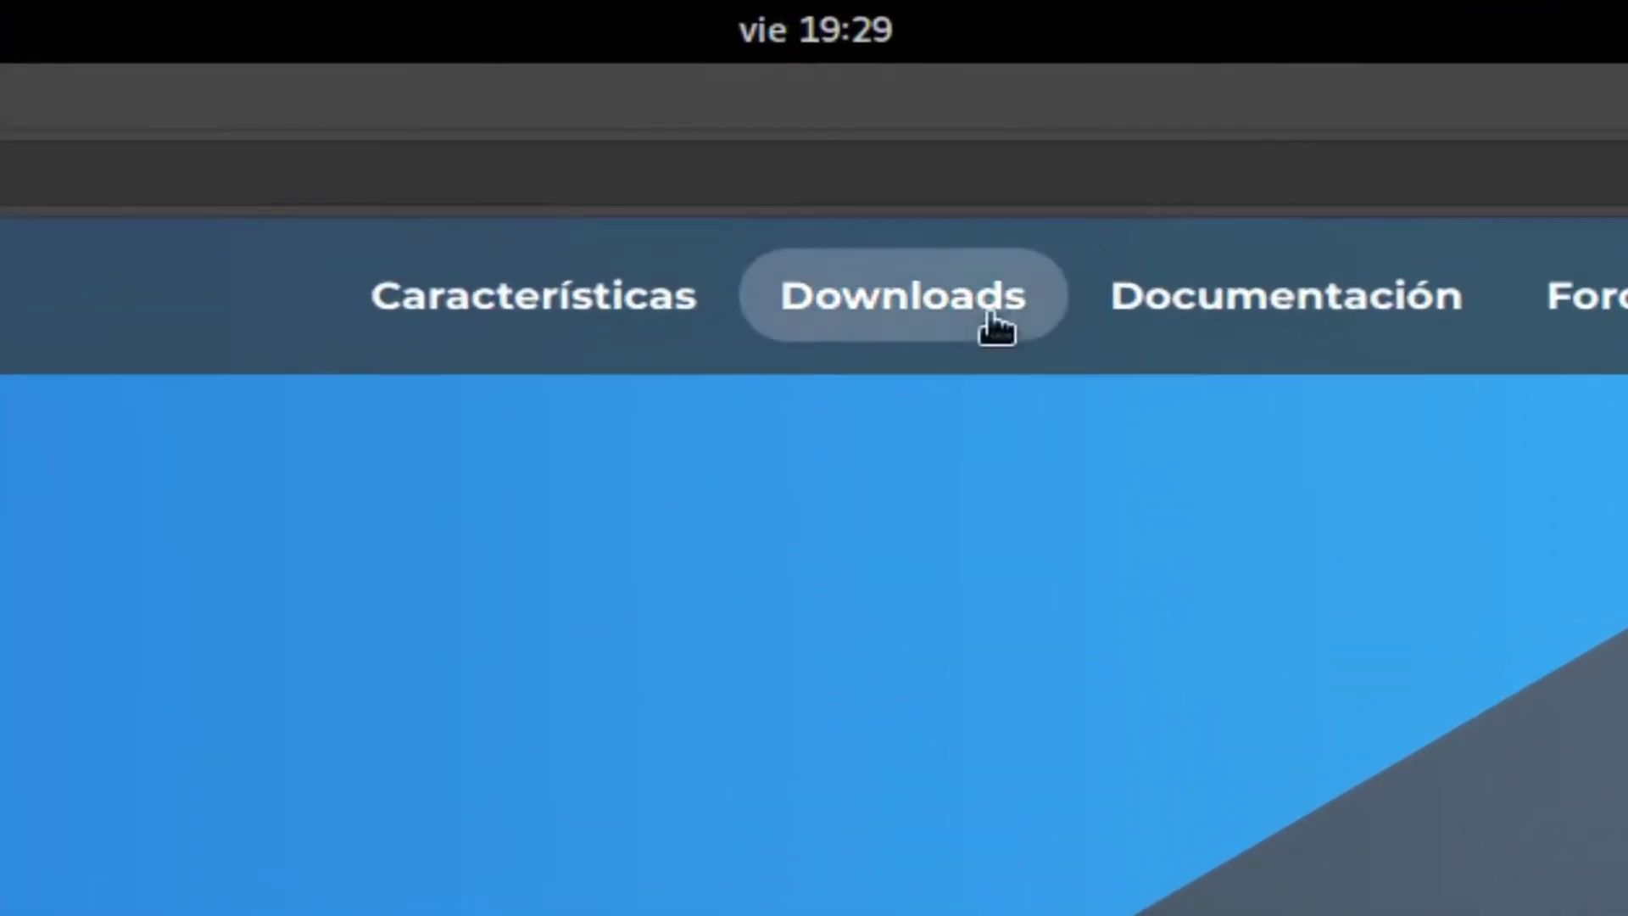
Step: Start downloading the FreeCAD 0.17 Linux 64-bit AppImage from the Downloads page
{"action": "left_click", "coordinate": [989, 315]}
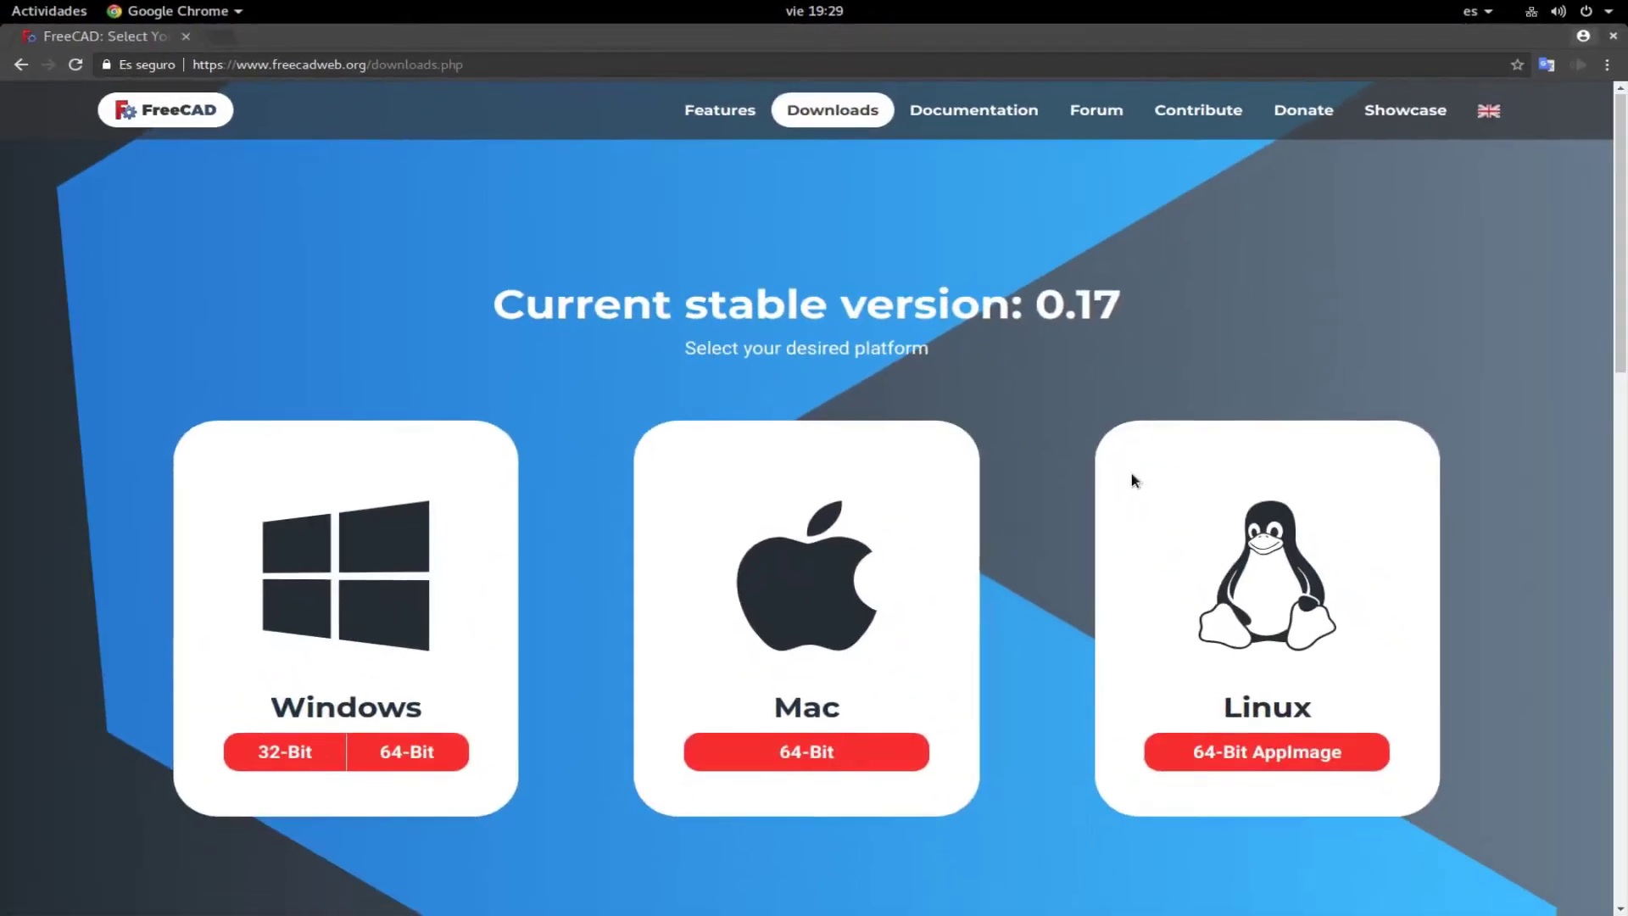
{"action": "scroll", "coordinate": [1133, 480], "scroll_direction": "down", "scroll_amount": 5}
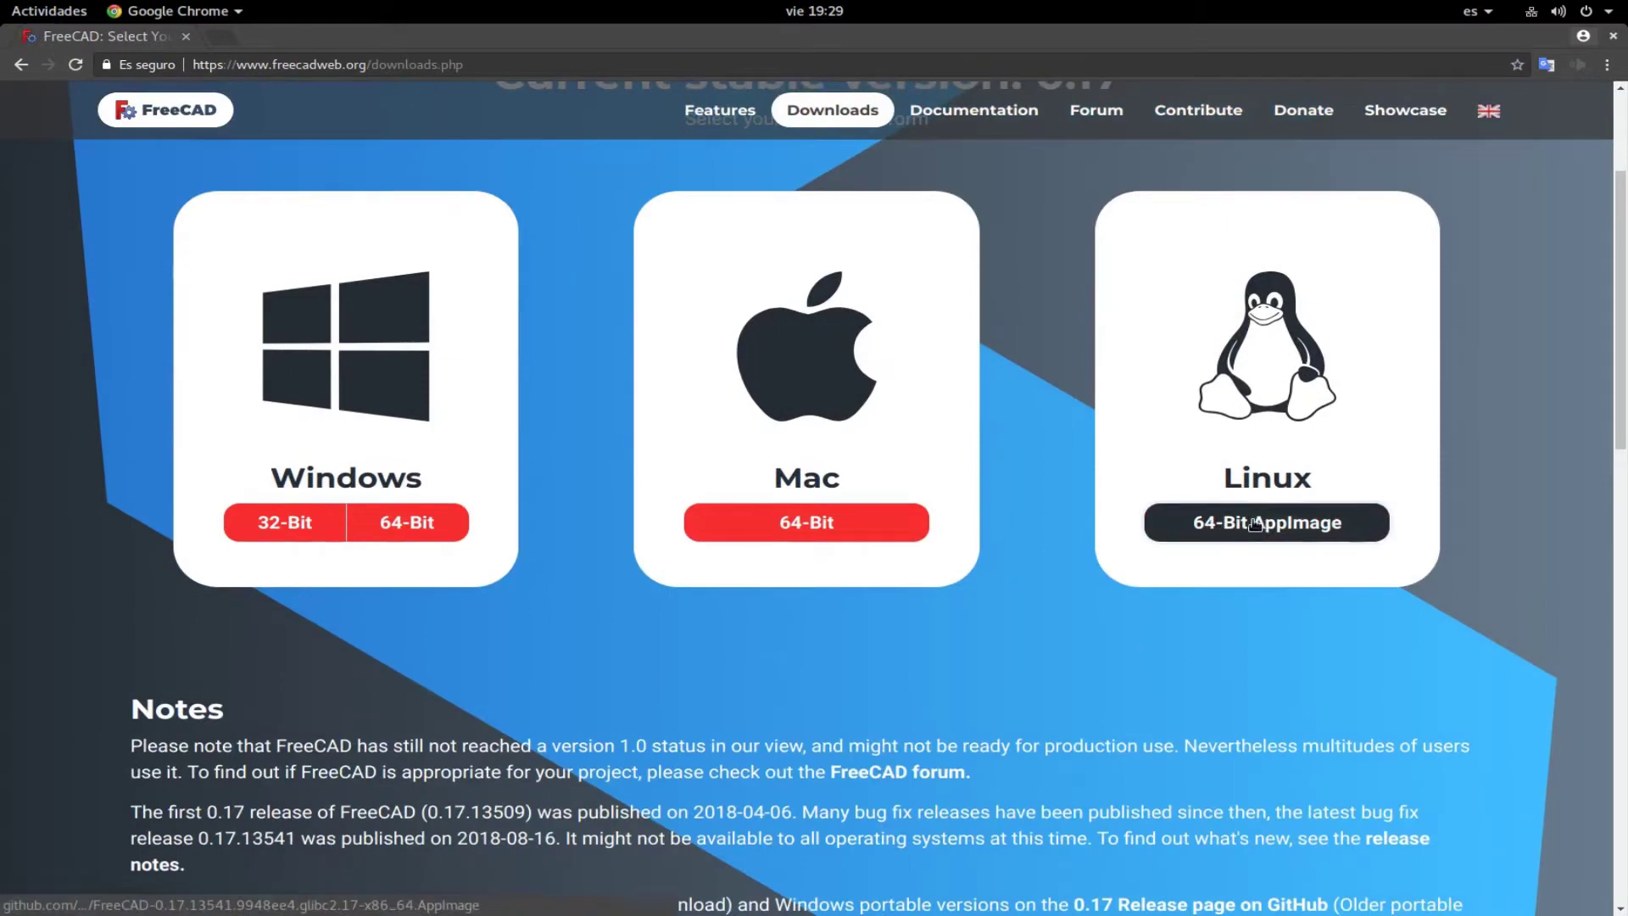
{"action": "left_click", "coordinate": [1255, 523]}
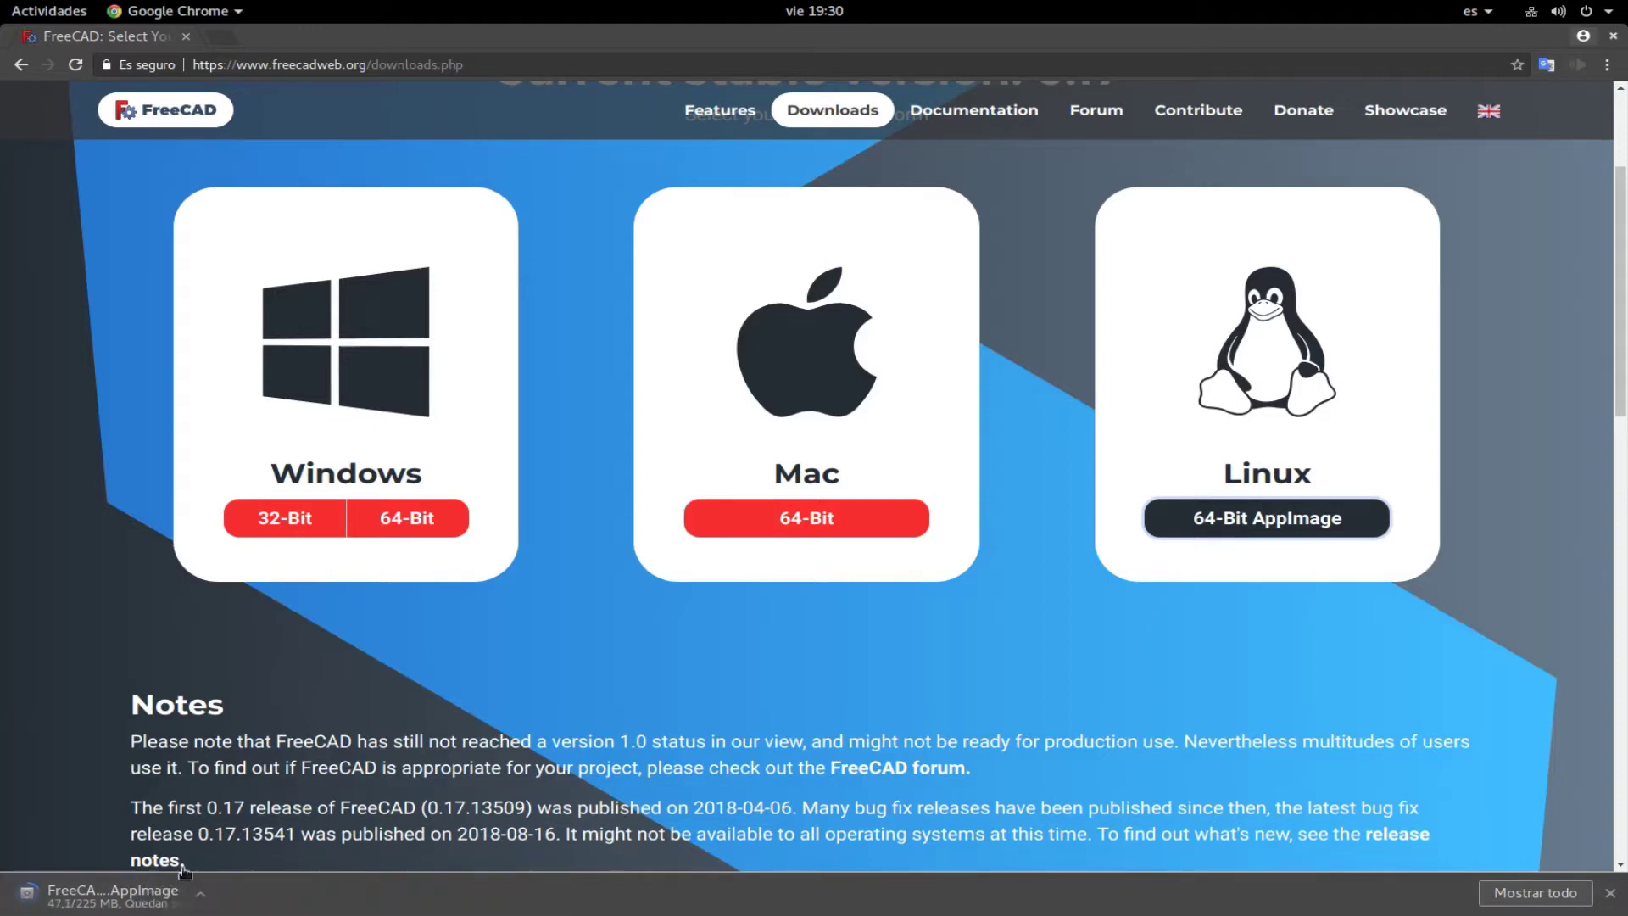
Step: Read the Notes for GNU/Linux users further down the downloads page
{"action": "scroll", "coordinate": [893, 644], "scroll_direction": "down", "scroll_amount": 4}
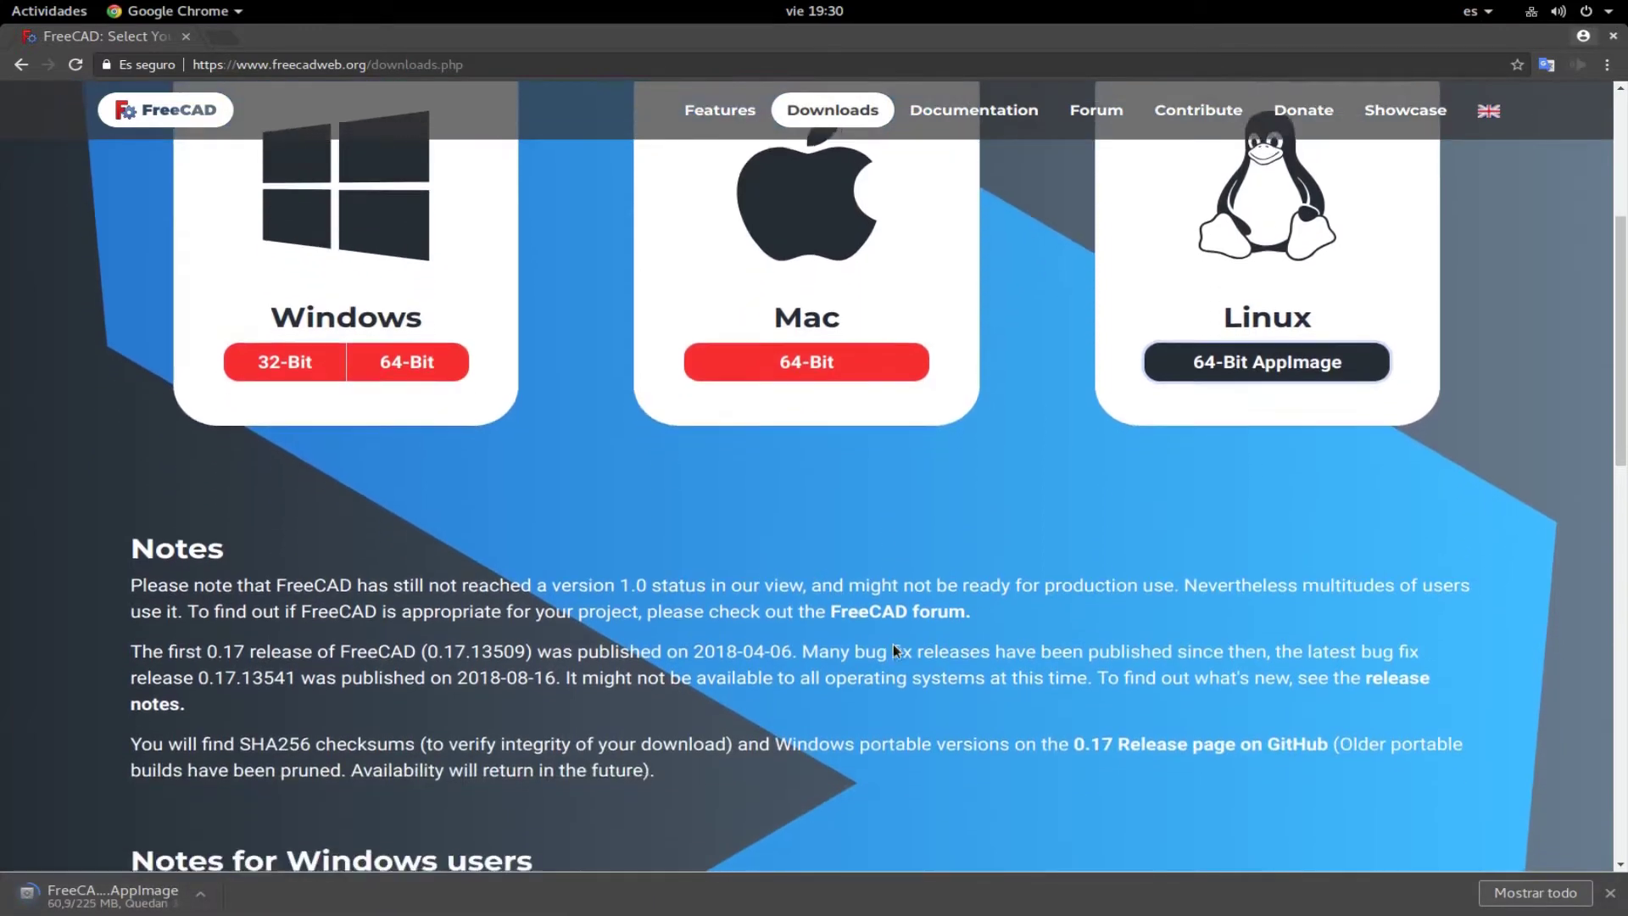
{"action": "scroll", "coordinate": [888, 643], "scroll_direction": "down", "scroll_amount": 1}
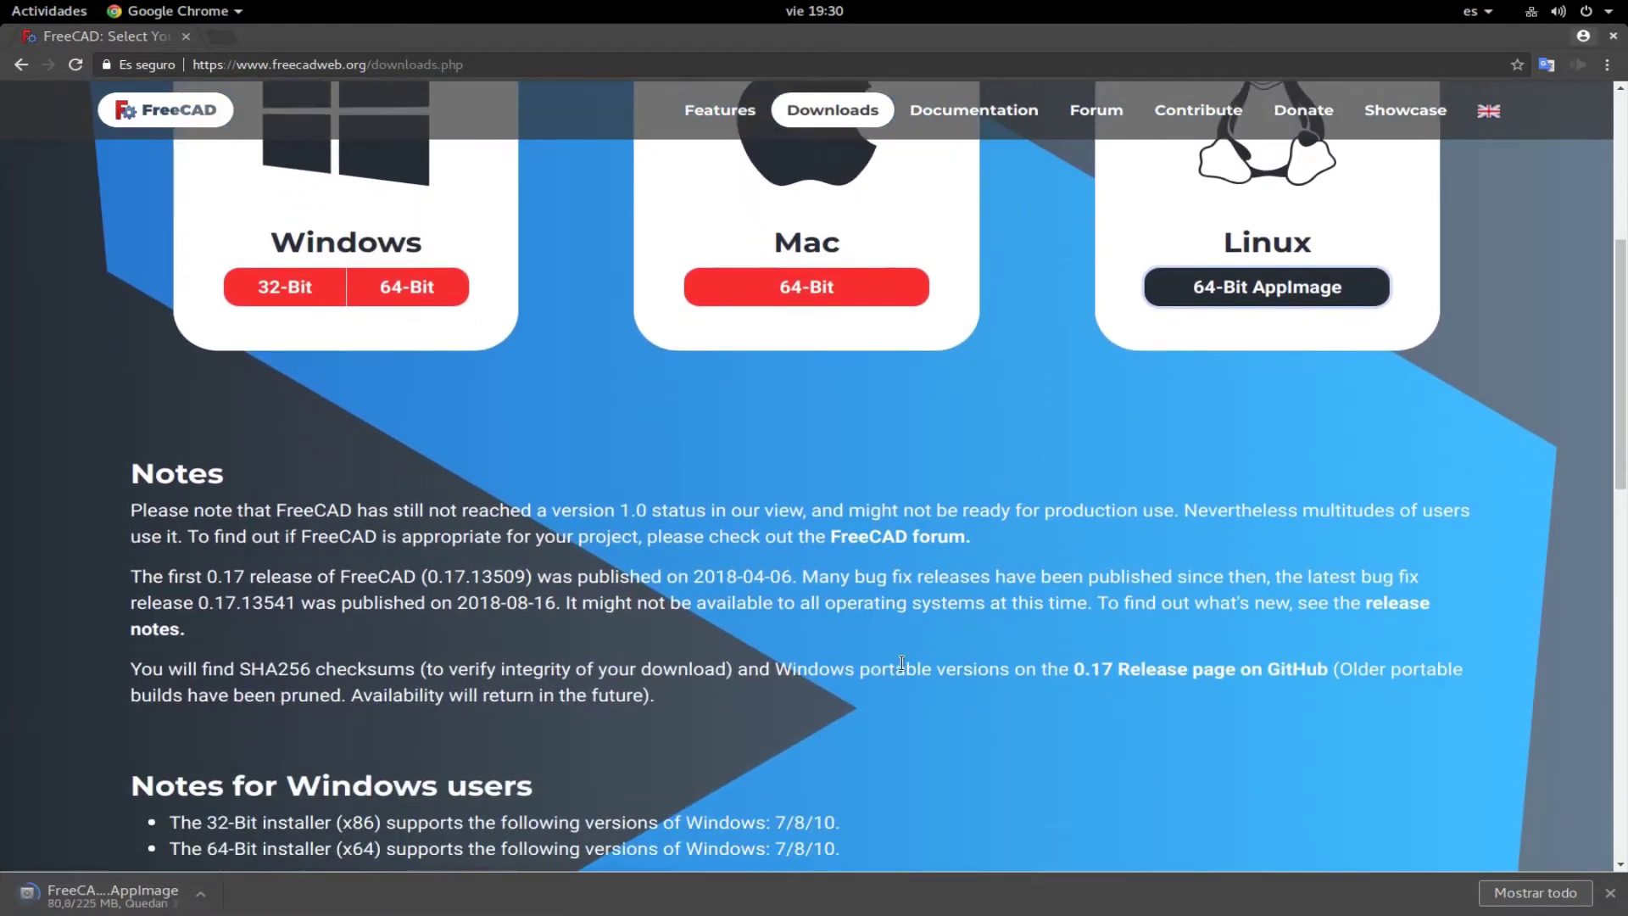
{"action": "scroll", "coordinate": [903, 670], "scroll_direction": "down", "scroll_amount": 2}
{"action": "scroll", "coordinate": [903, 670], "scroll_direction": "down", "scroll_amount": 3}
{"action": "scroll", "coordinate": [914, 666], "scroll_direction": "down", "scroll_amount": 5}
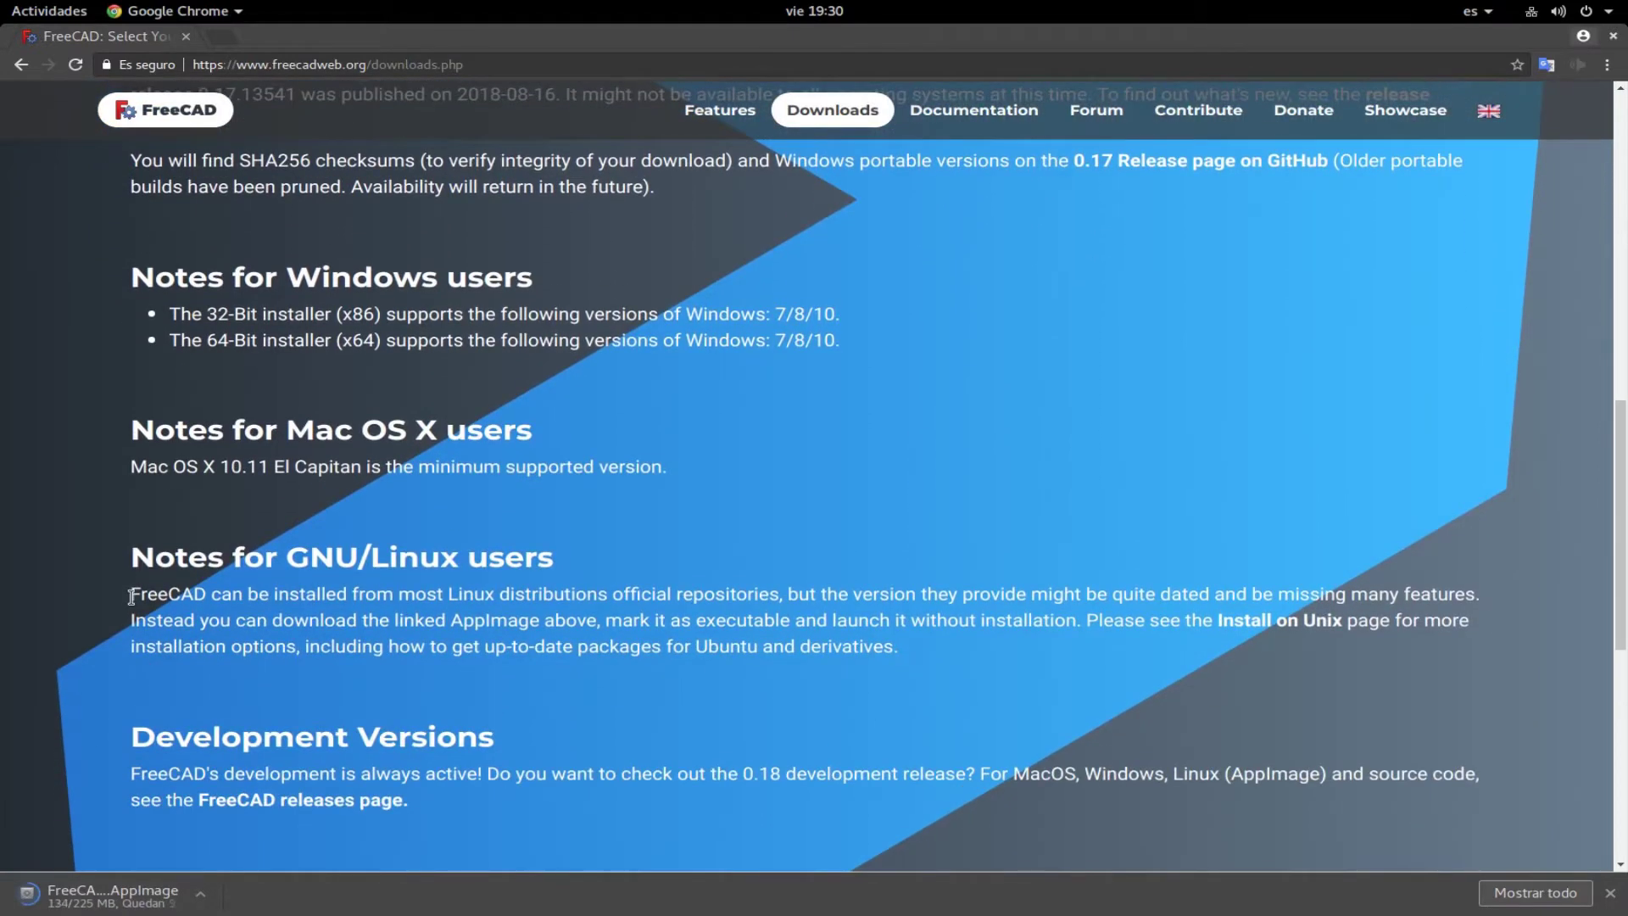
{"action": "left_click_drag", "start_coordinate": [130, 596], "coordinate": [913, 670]}
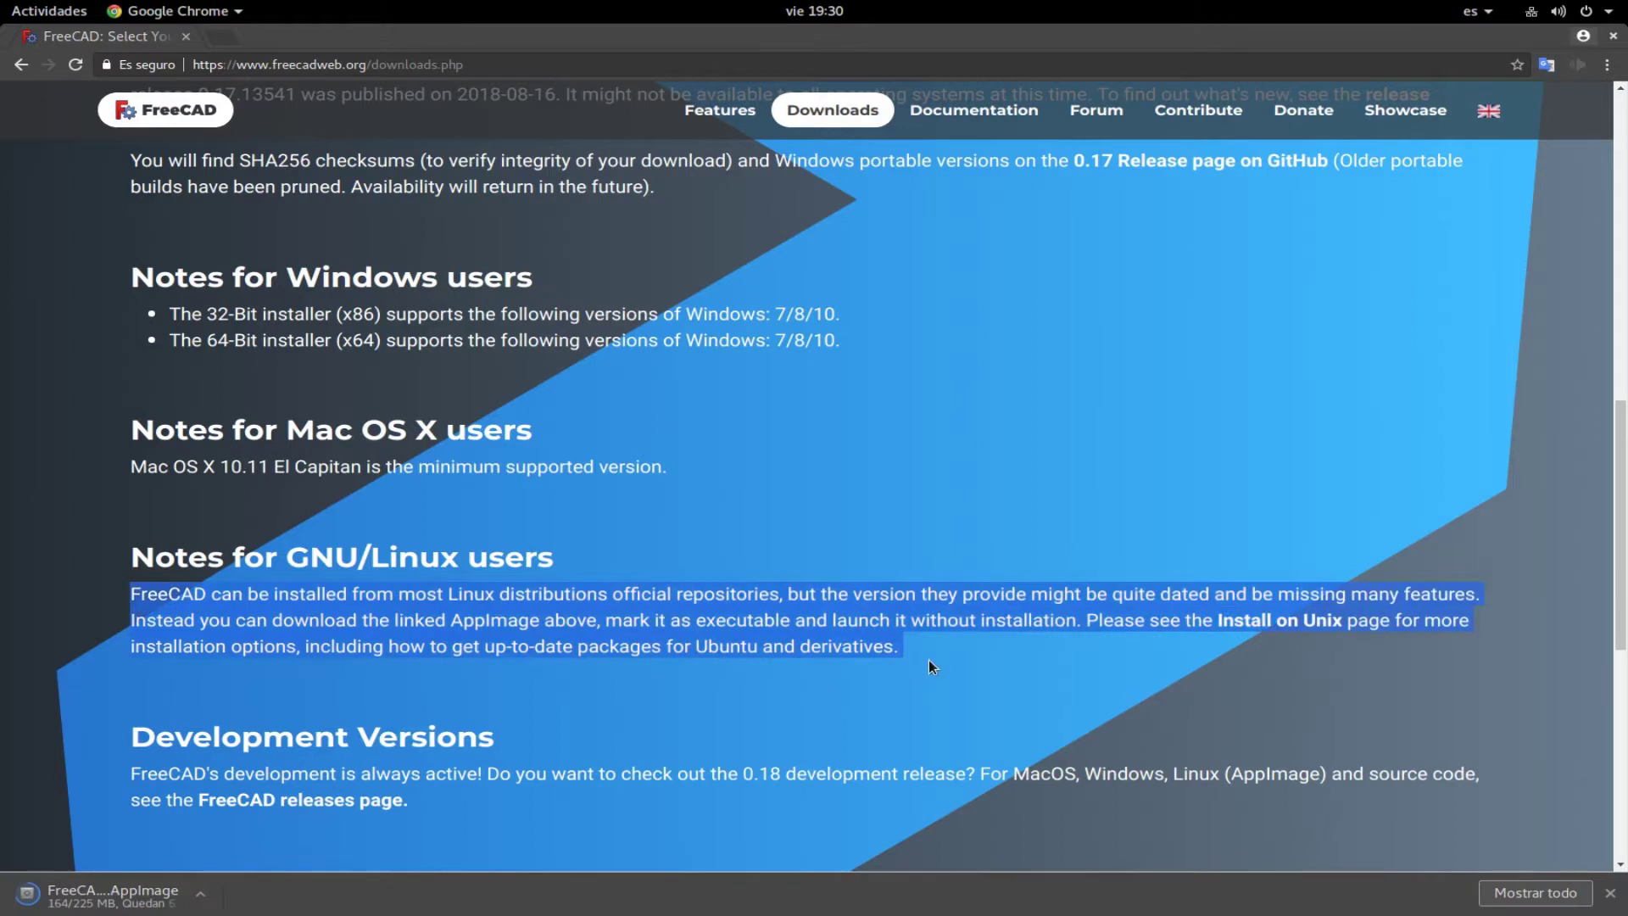
{"action": "scroll", "coordinate": [949, 656], "scroll_direction": "up", "scroll_amount": 5}
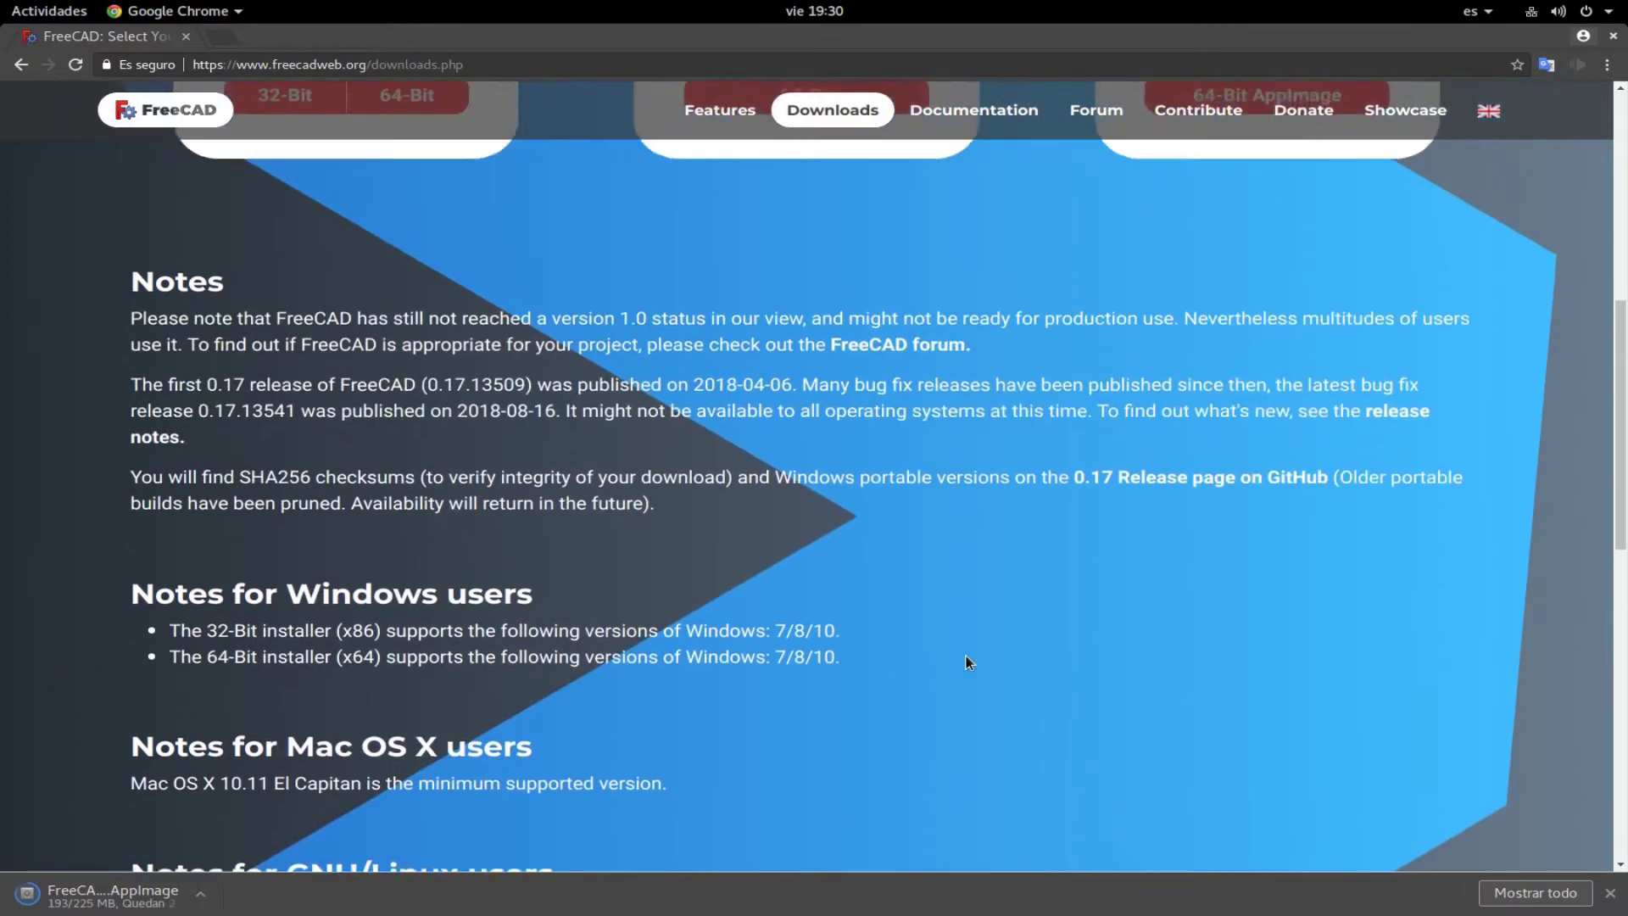
{"action": "scroll", "coordinate": [965, 654], "scroll_direction": "up", "scroll_amount": 5}
{"action": "scroll", "coordinate": [994, 656], "scroll_direction": "up", "scroll_amount": 2}
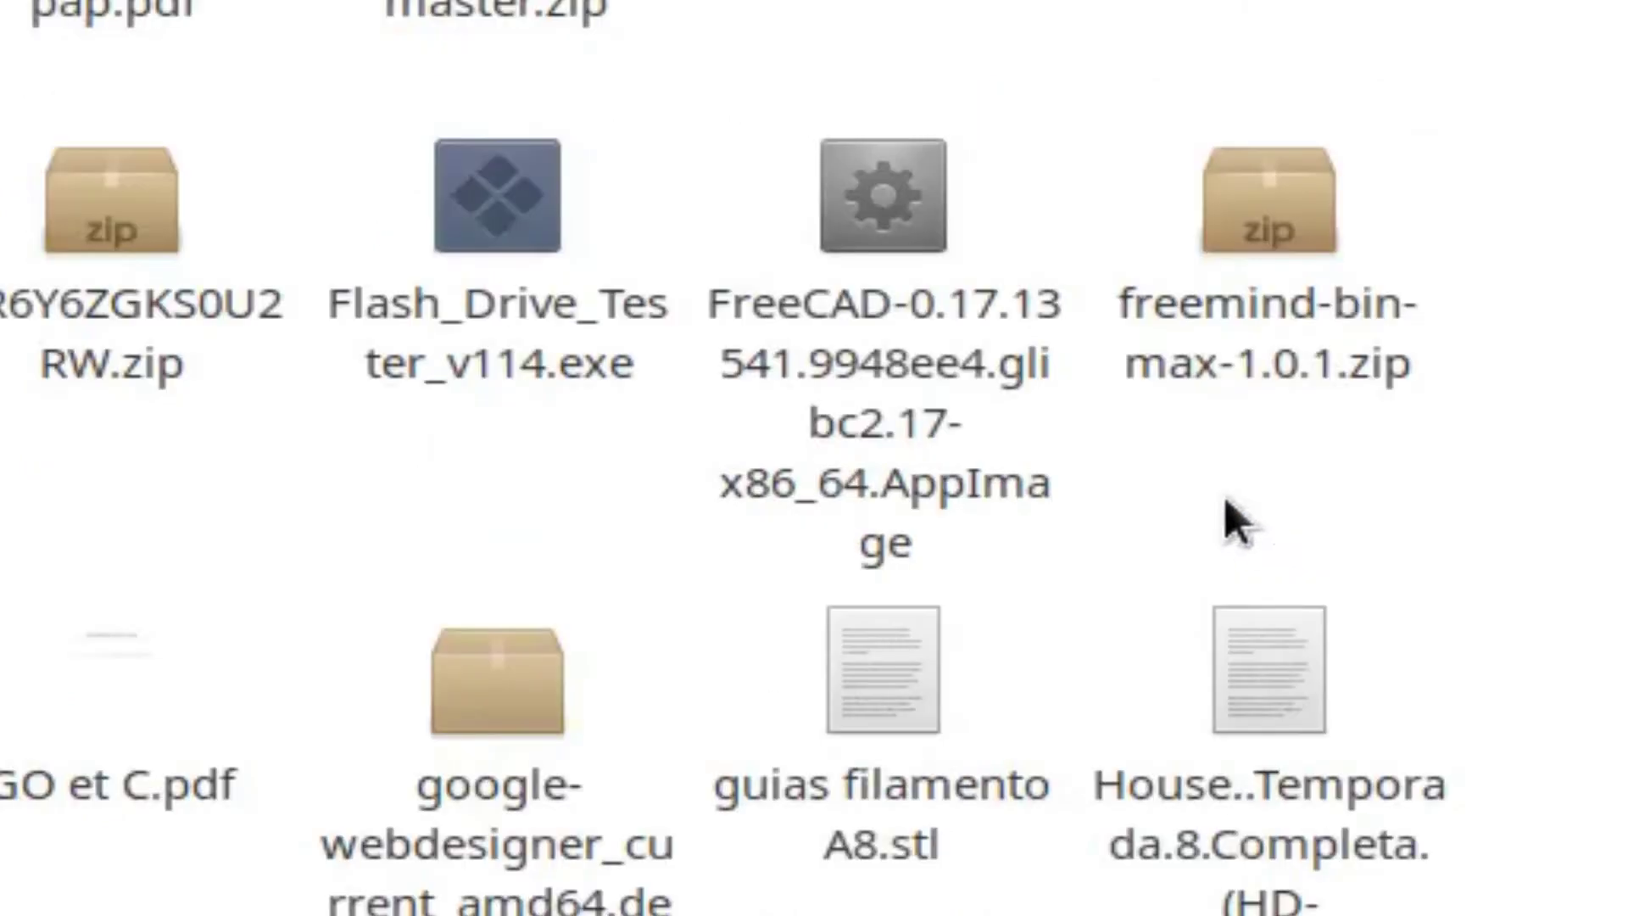
Step: Open the Properties dialog of the downloaded FreeCAD AppImage in Thunar
{"action": "left_click", "coordinate": [873, 208]}
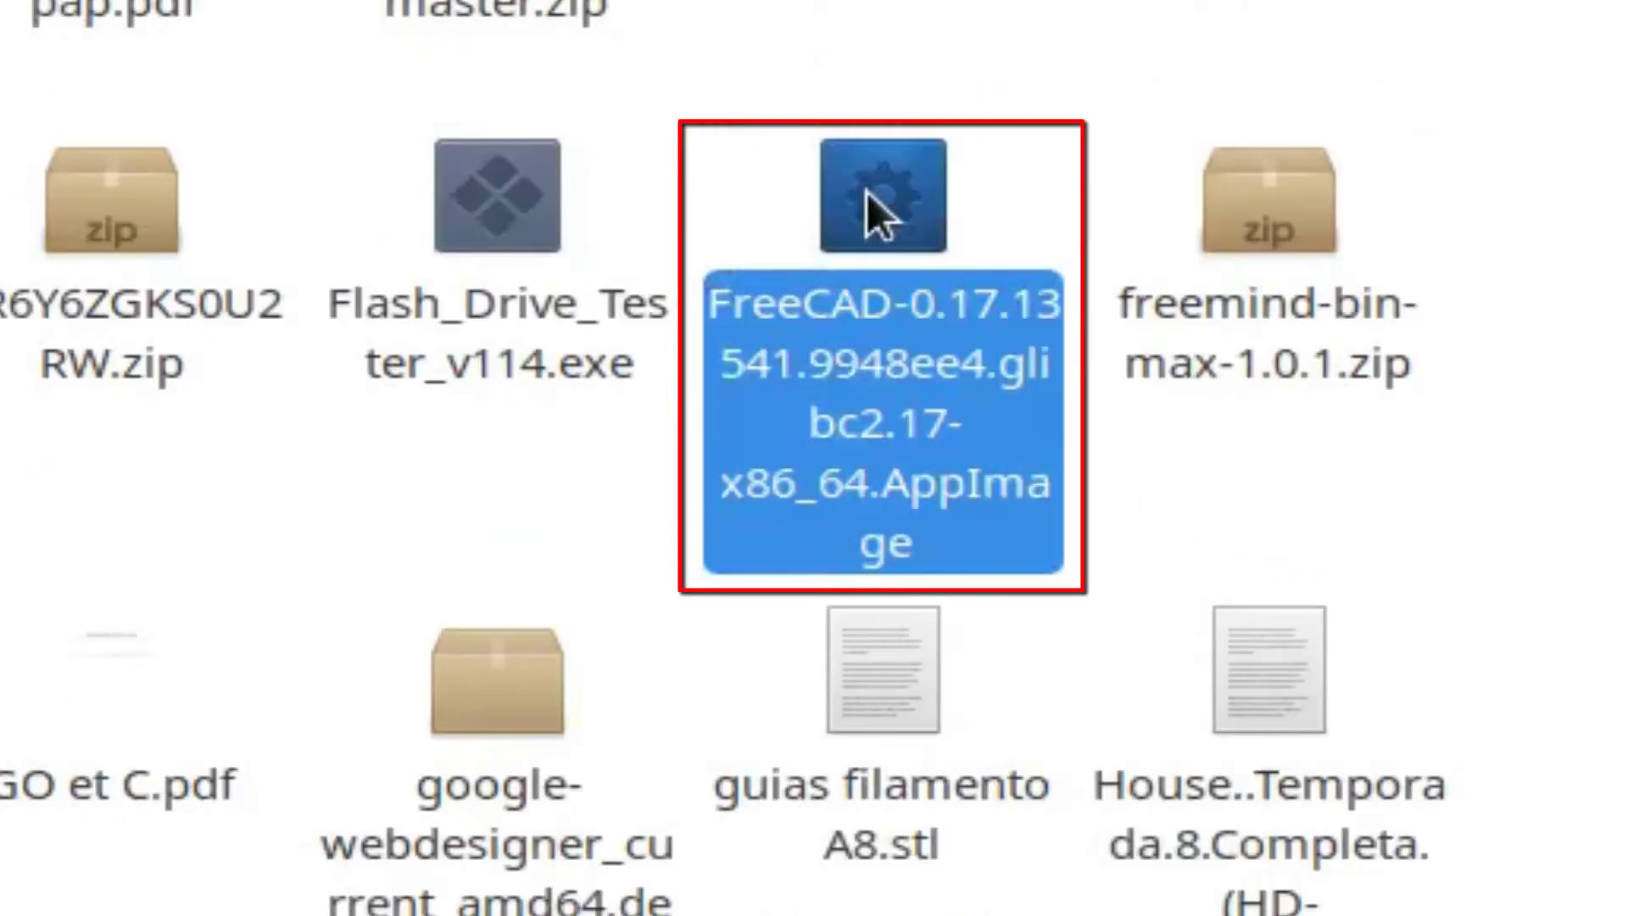
{"action": "right_click", "coordinate": [867, 193]}
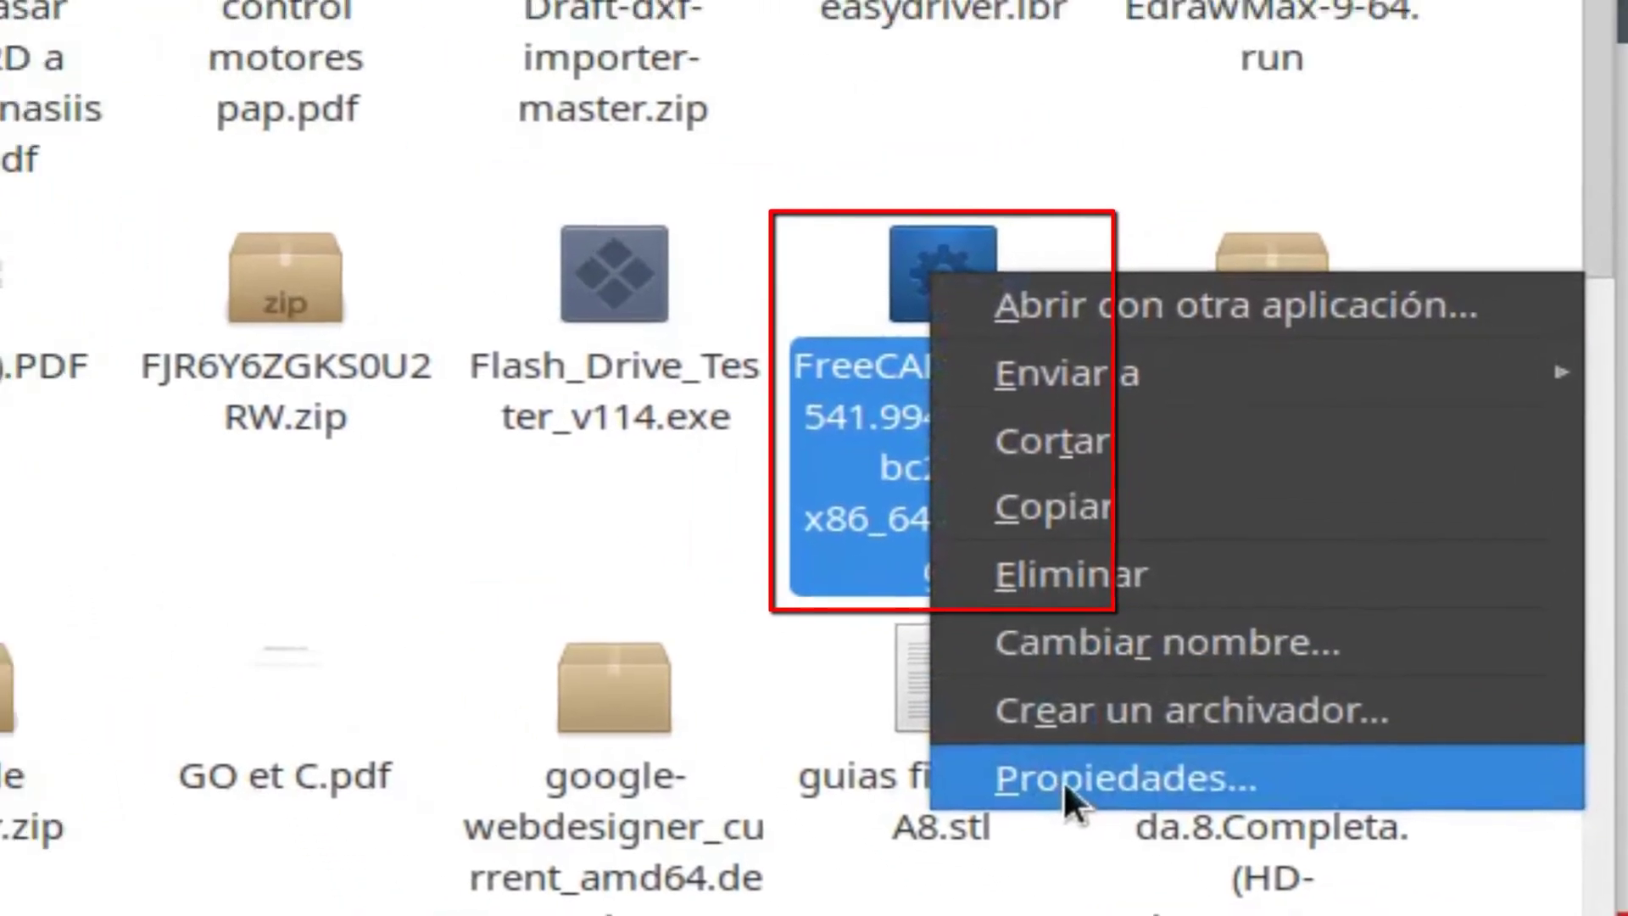
{"action": "left_click", "coordinate": [1063, 779]}
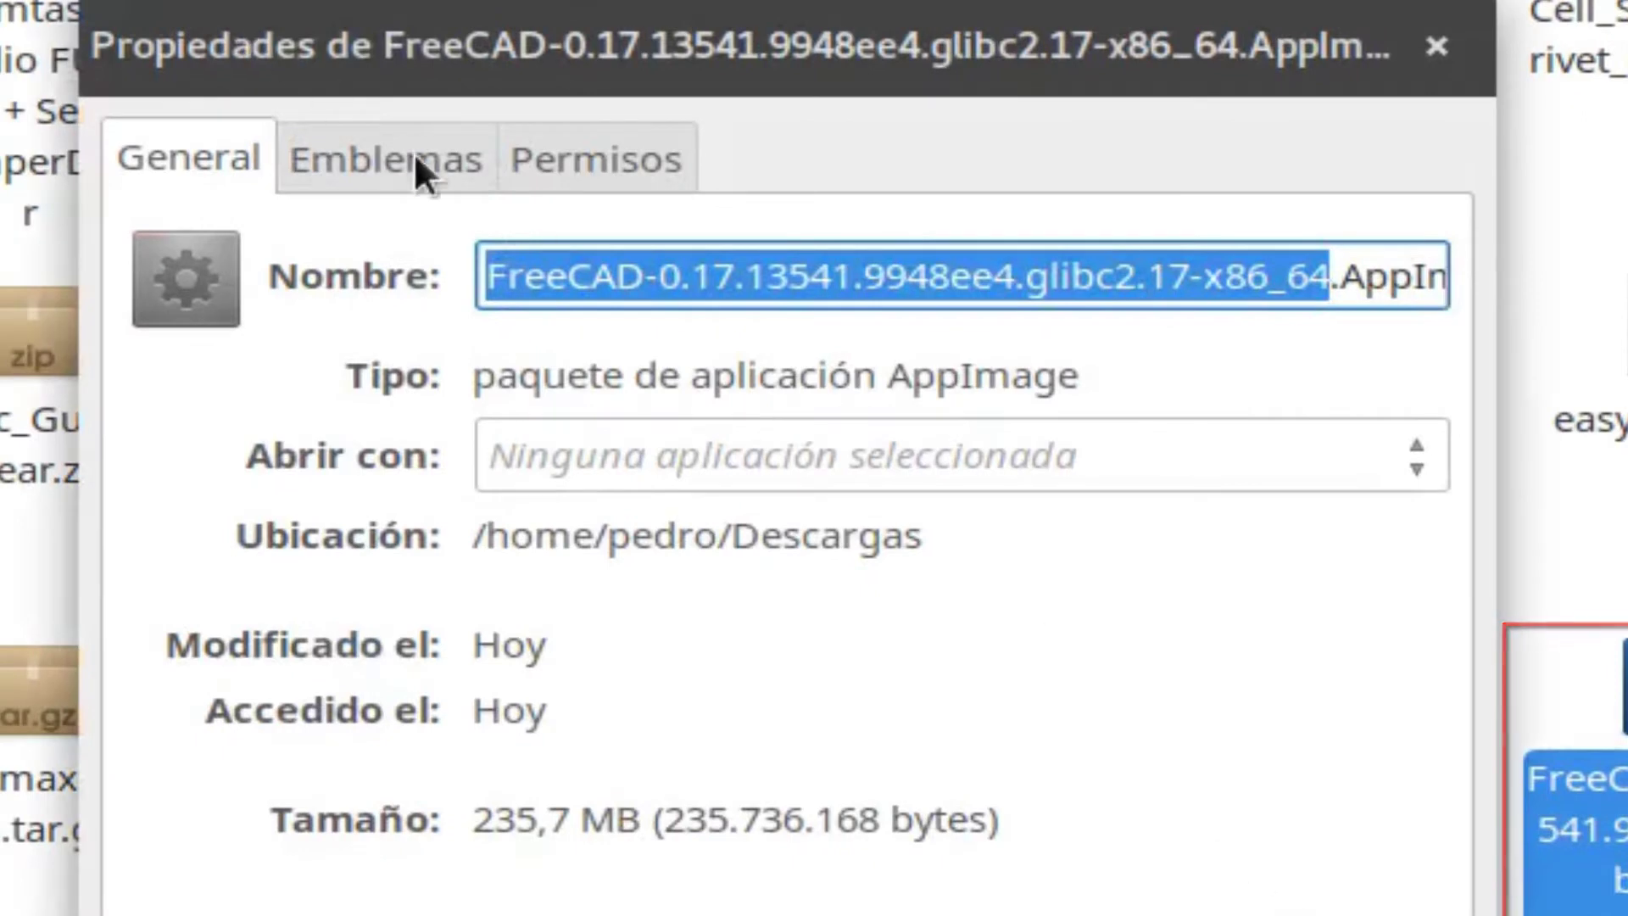
Step: Review the AppImage's emblems and permissions, keeping owner read and write access, then close the dialog
{"action": "left_click", "coordinate": [415, 158]}
{"action": "left_click", "coordinate": [630, 159]}
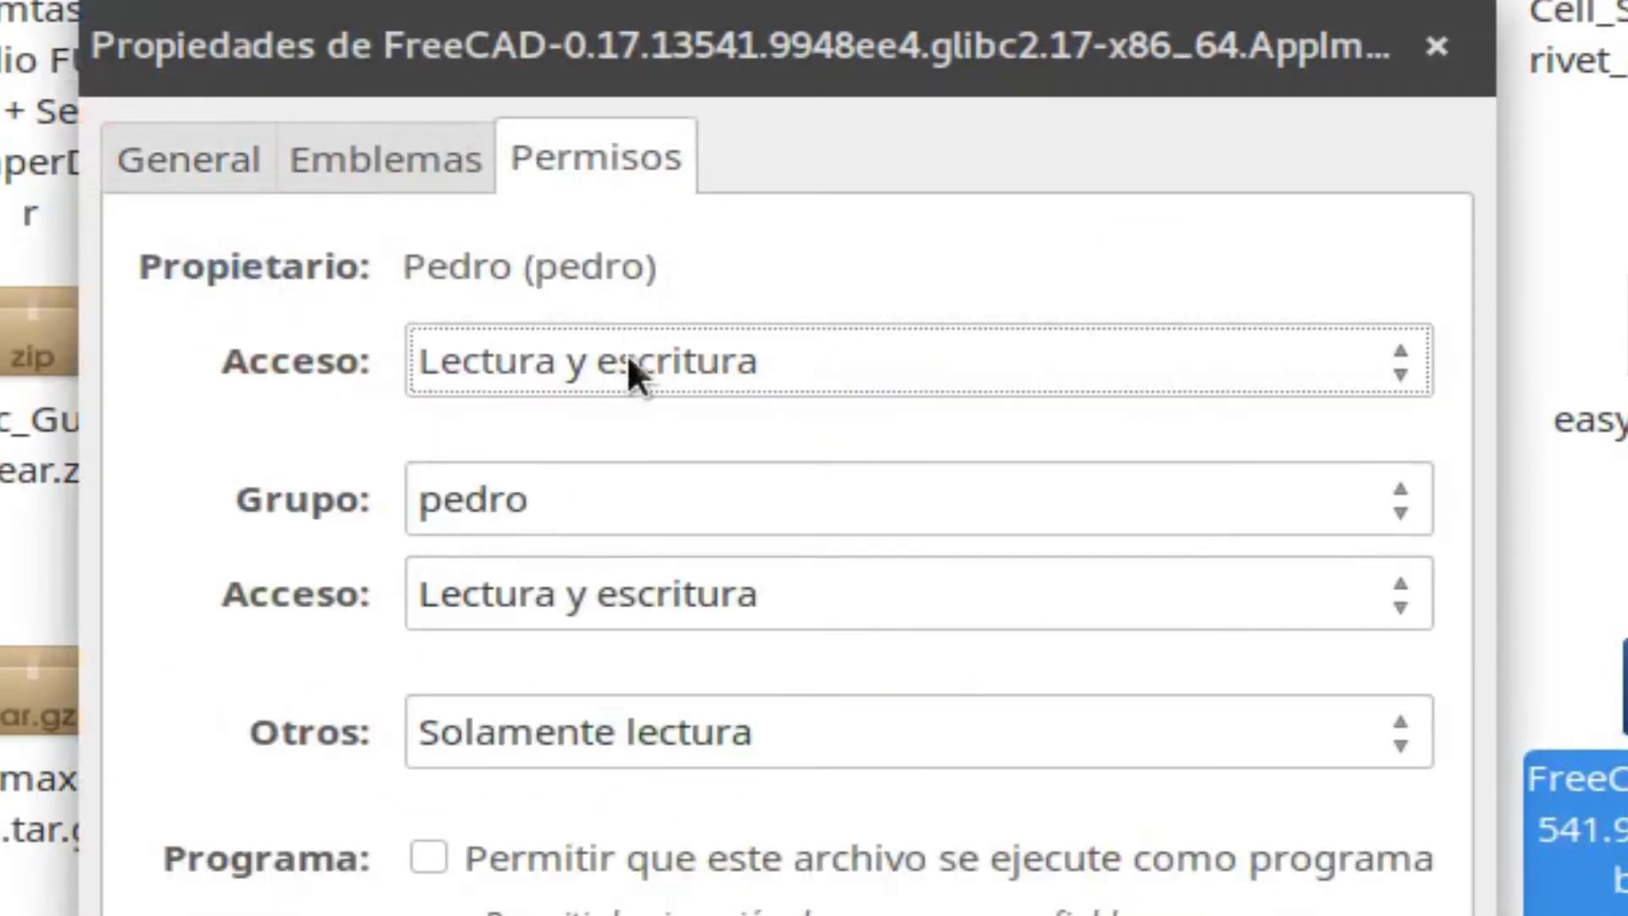
{"action": "left_click", "coordinate": [615, 375]}
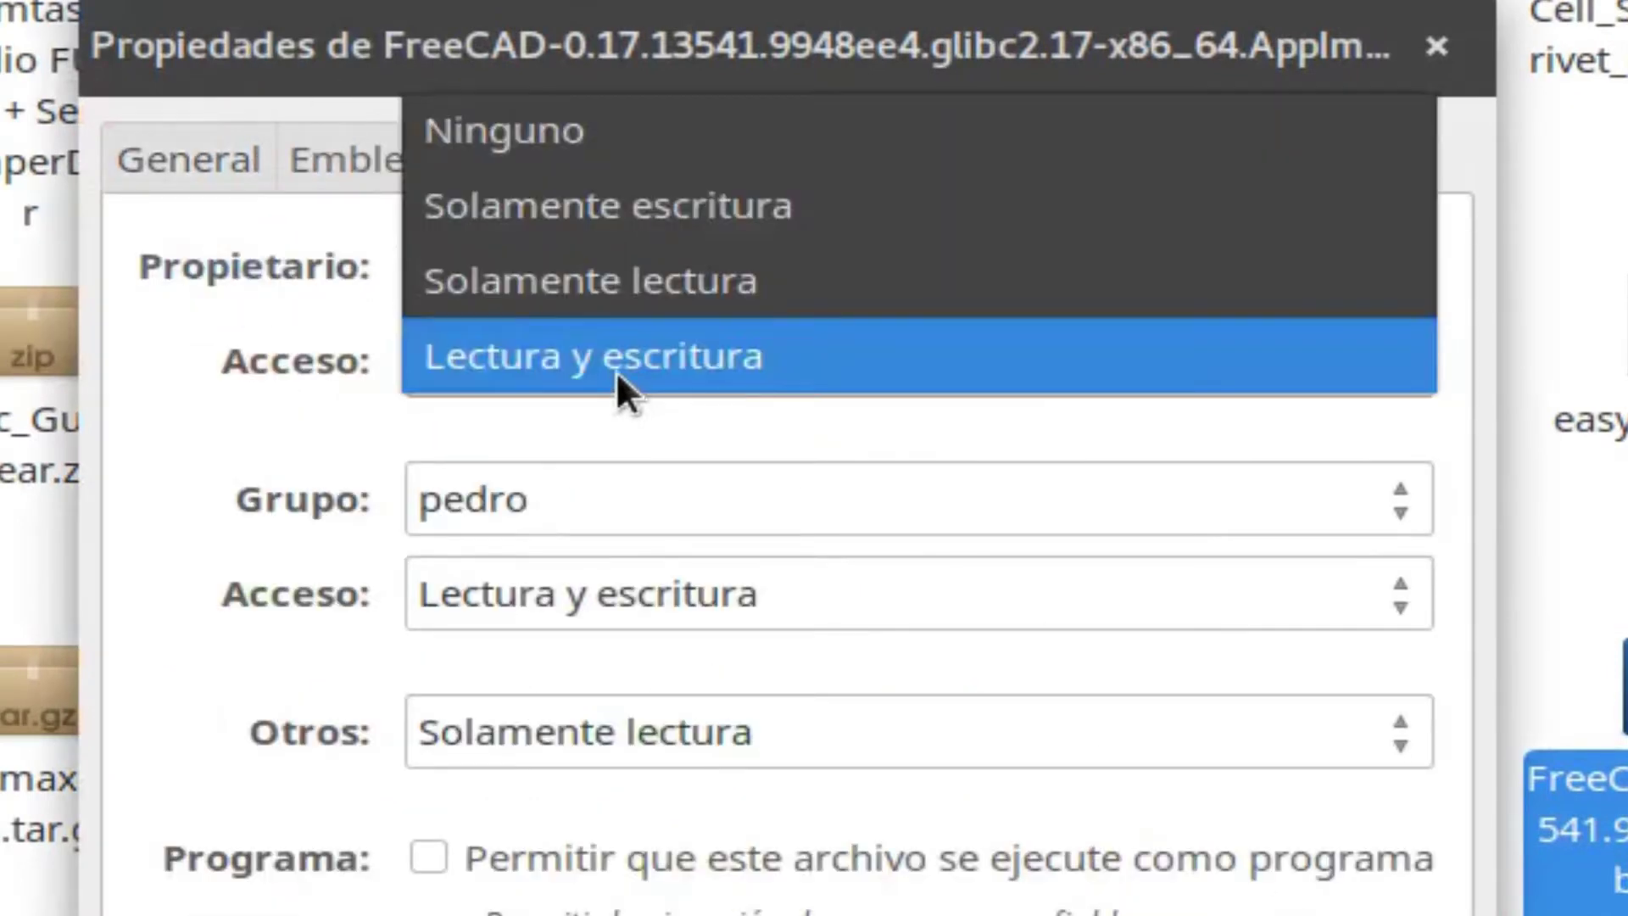
{"action": "left_click", "coordinate": [615, 370]}
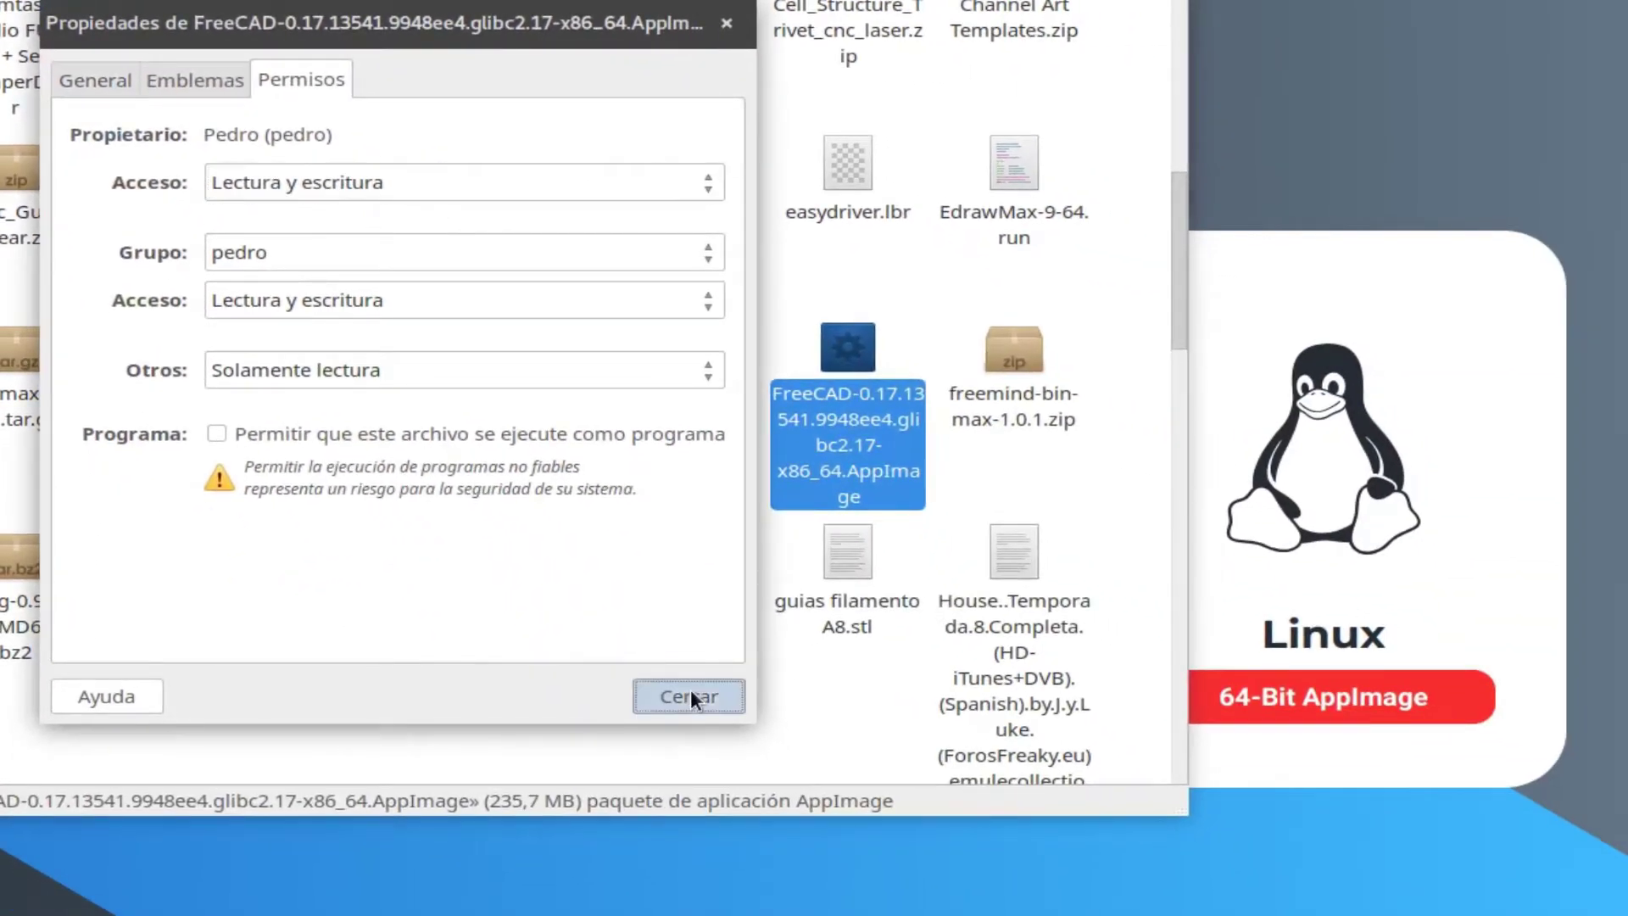
{"action": "left_click", "coordinate": [690, 697]}
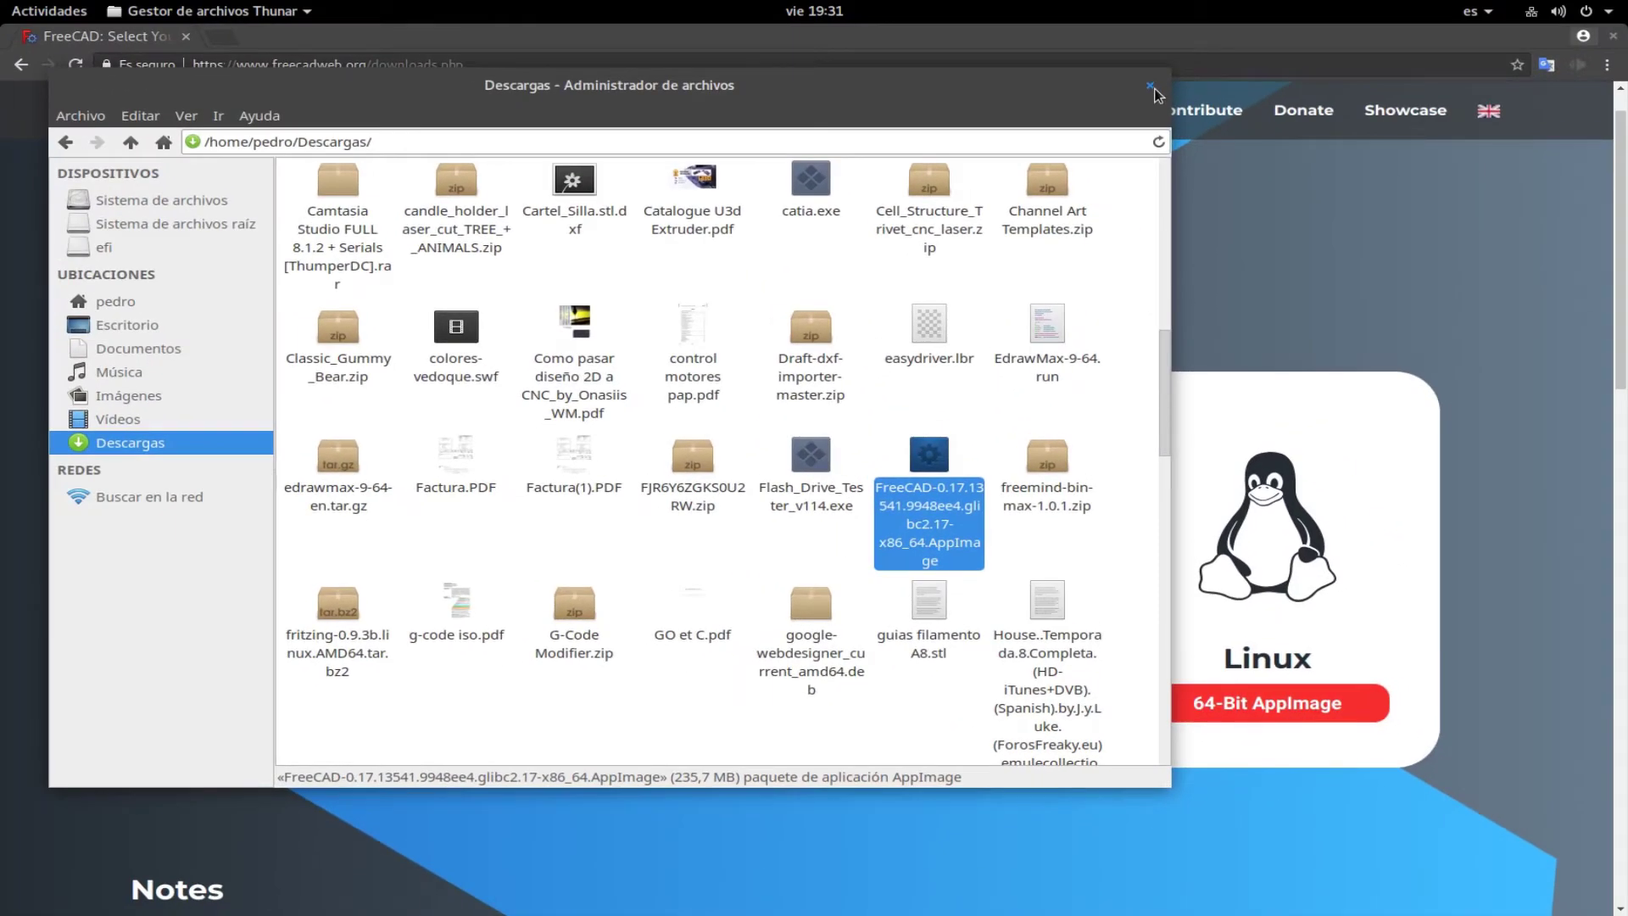
Step: Close the Thunar Descargas folder window
{"action": "left_click", "coordinate": [1152, 86]}
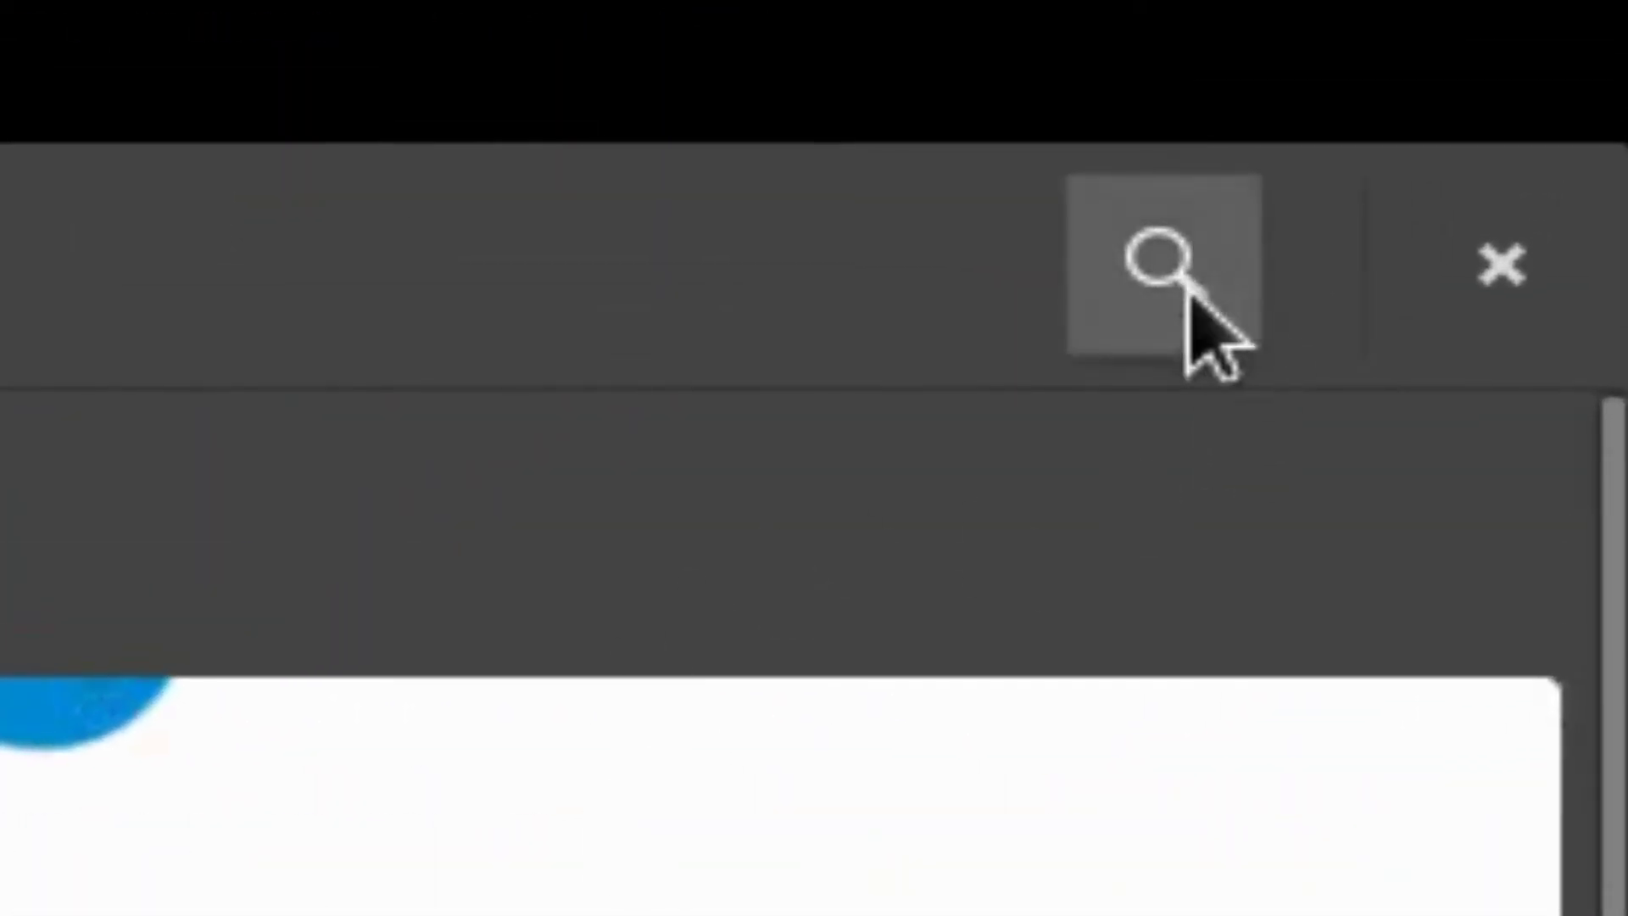
Step: Search GNOME Software for 'free' and browse the results
{"action": "left_click", "coordinate": [1187, 261]}
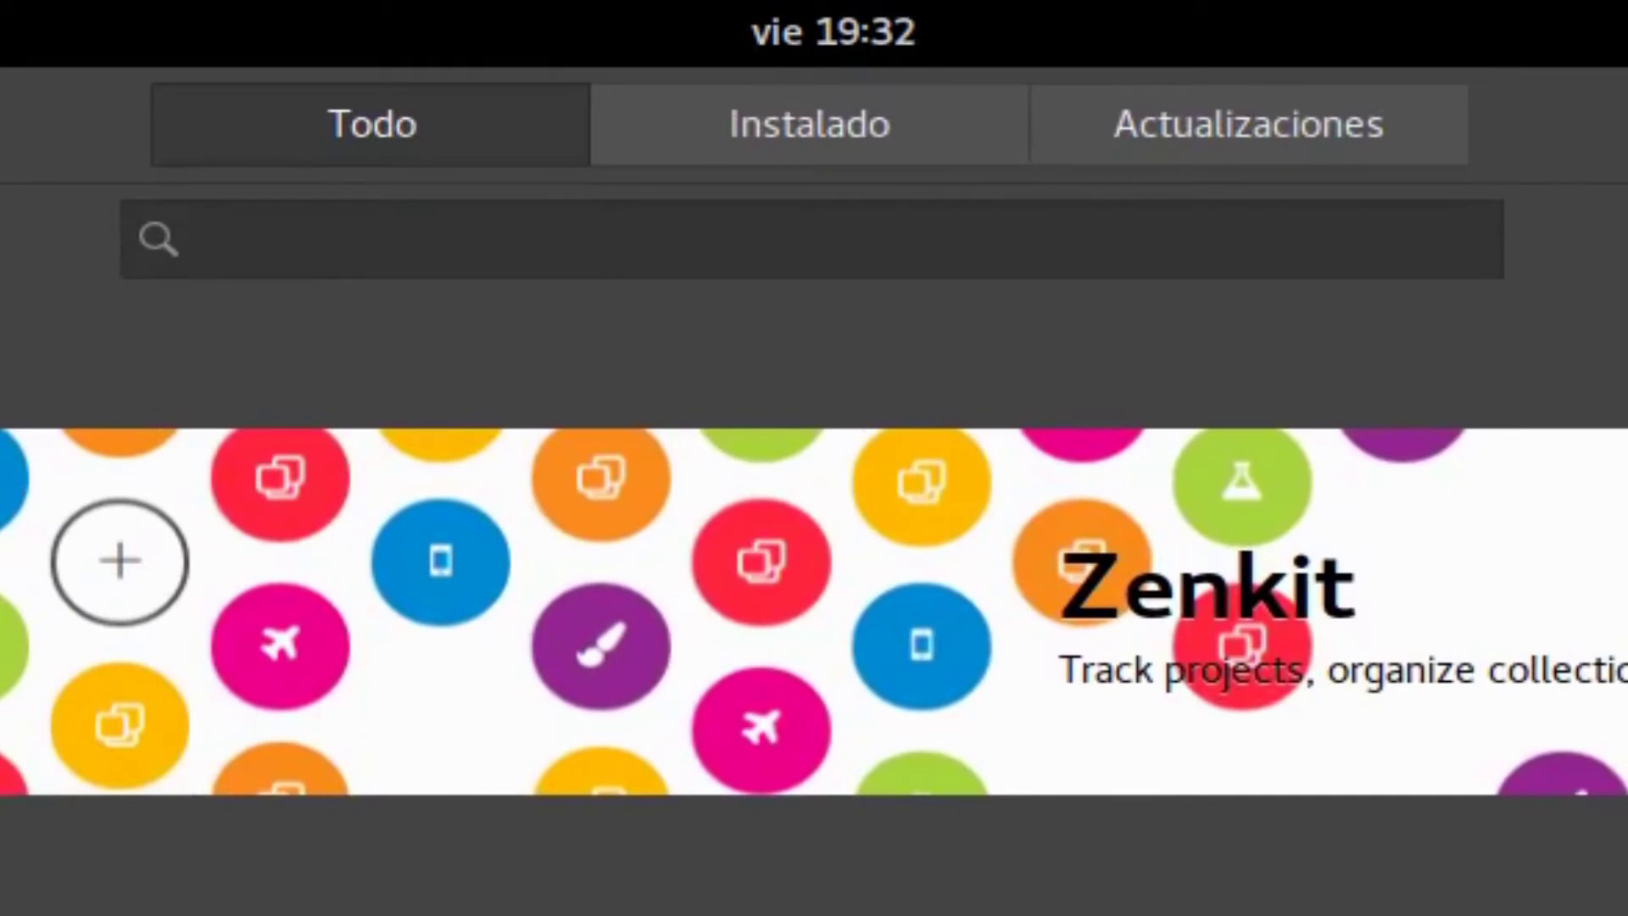
{"action": "type", "text": "free"}
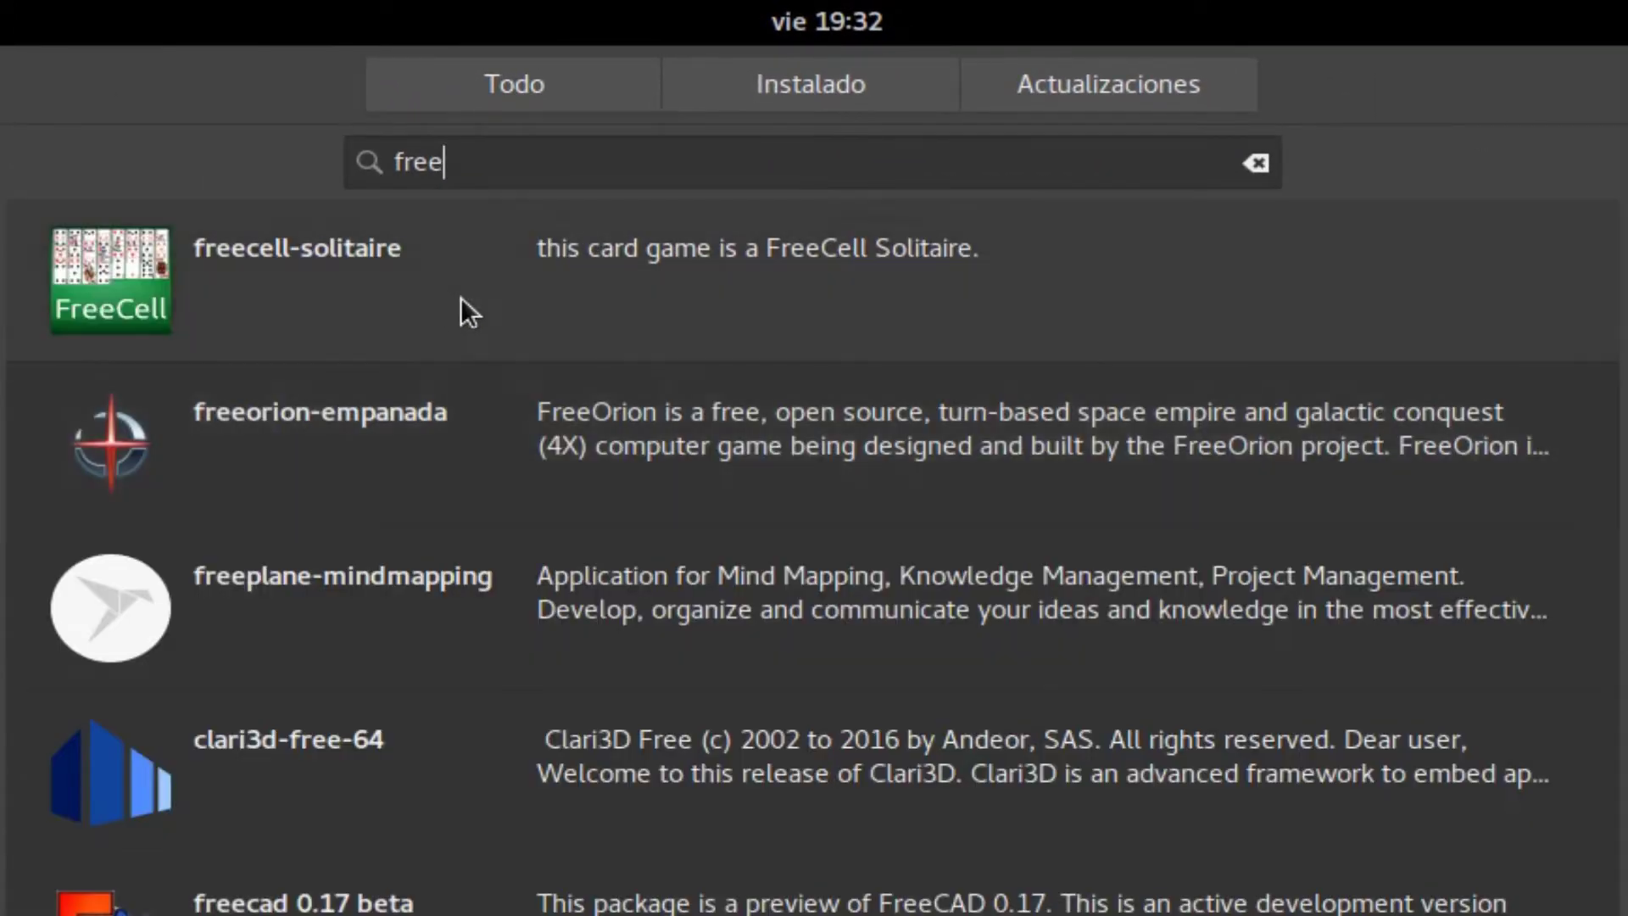
{"action": "scroll", "coordinate": [319, 684], "scroll_direction": "down", "scroll_amount": 3}
{"action": "scroll", "coordinate": [302, 466], "scroll_direction": "down", "scroll_amount": 5}
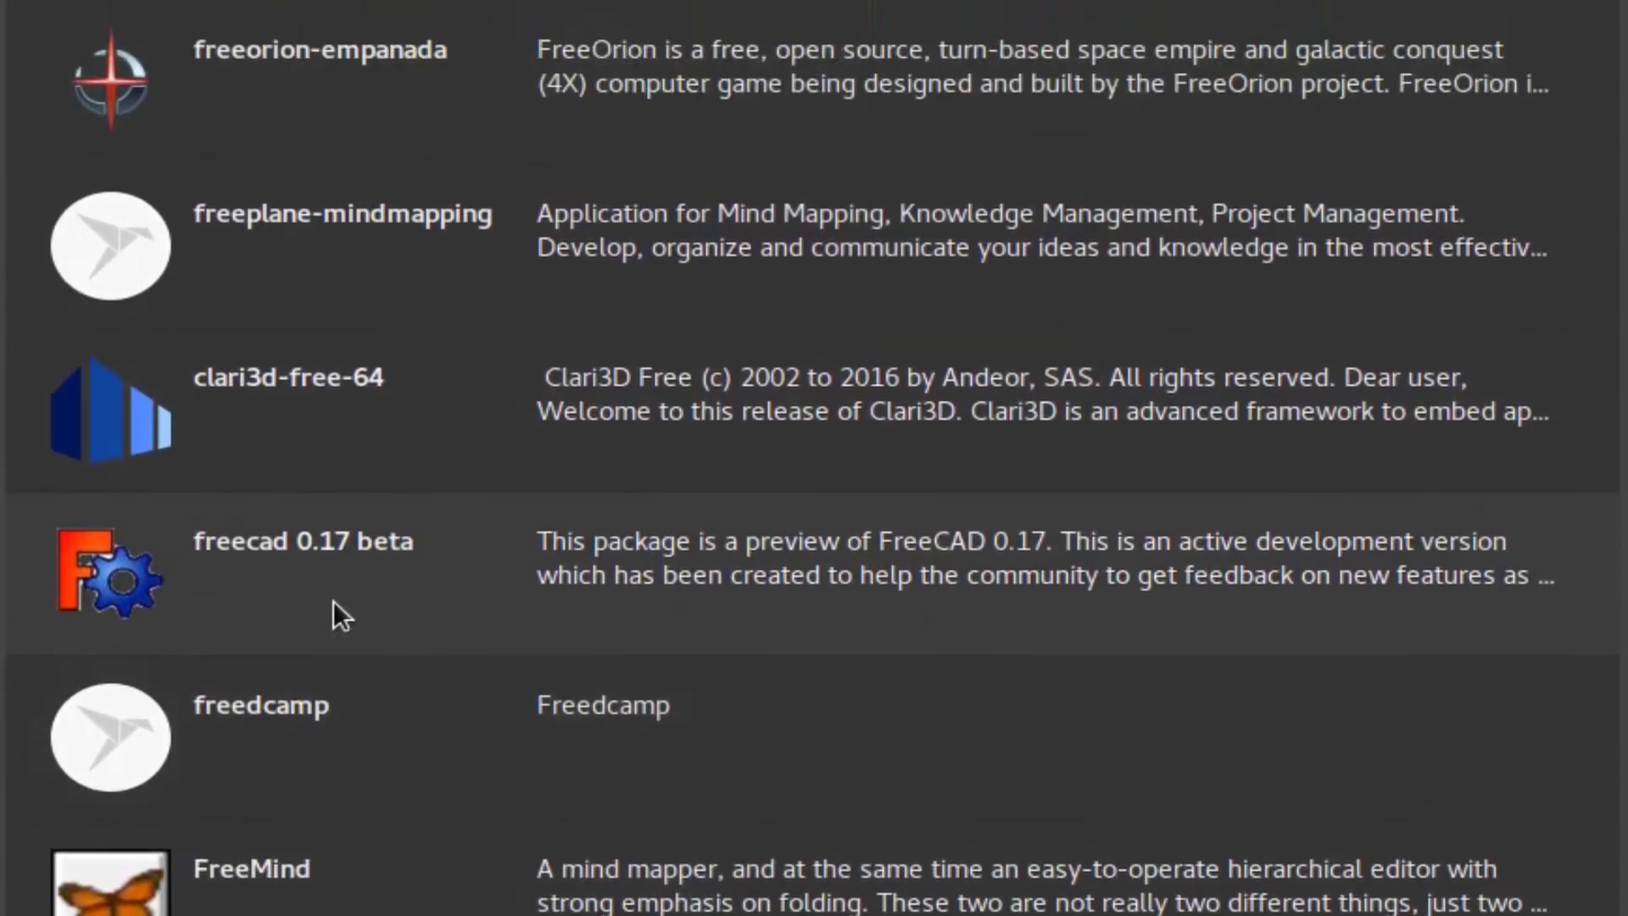
Step: Install the freecad 0.17 beta package and launch it to the Start Center
{"action": "left_click", "coordinate": [302, 467]}
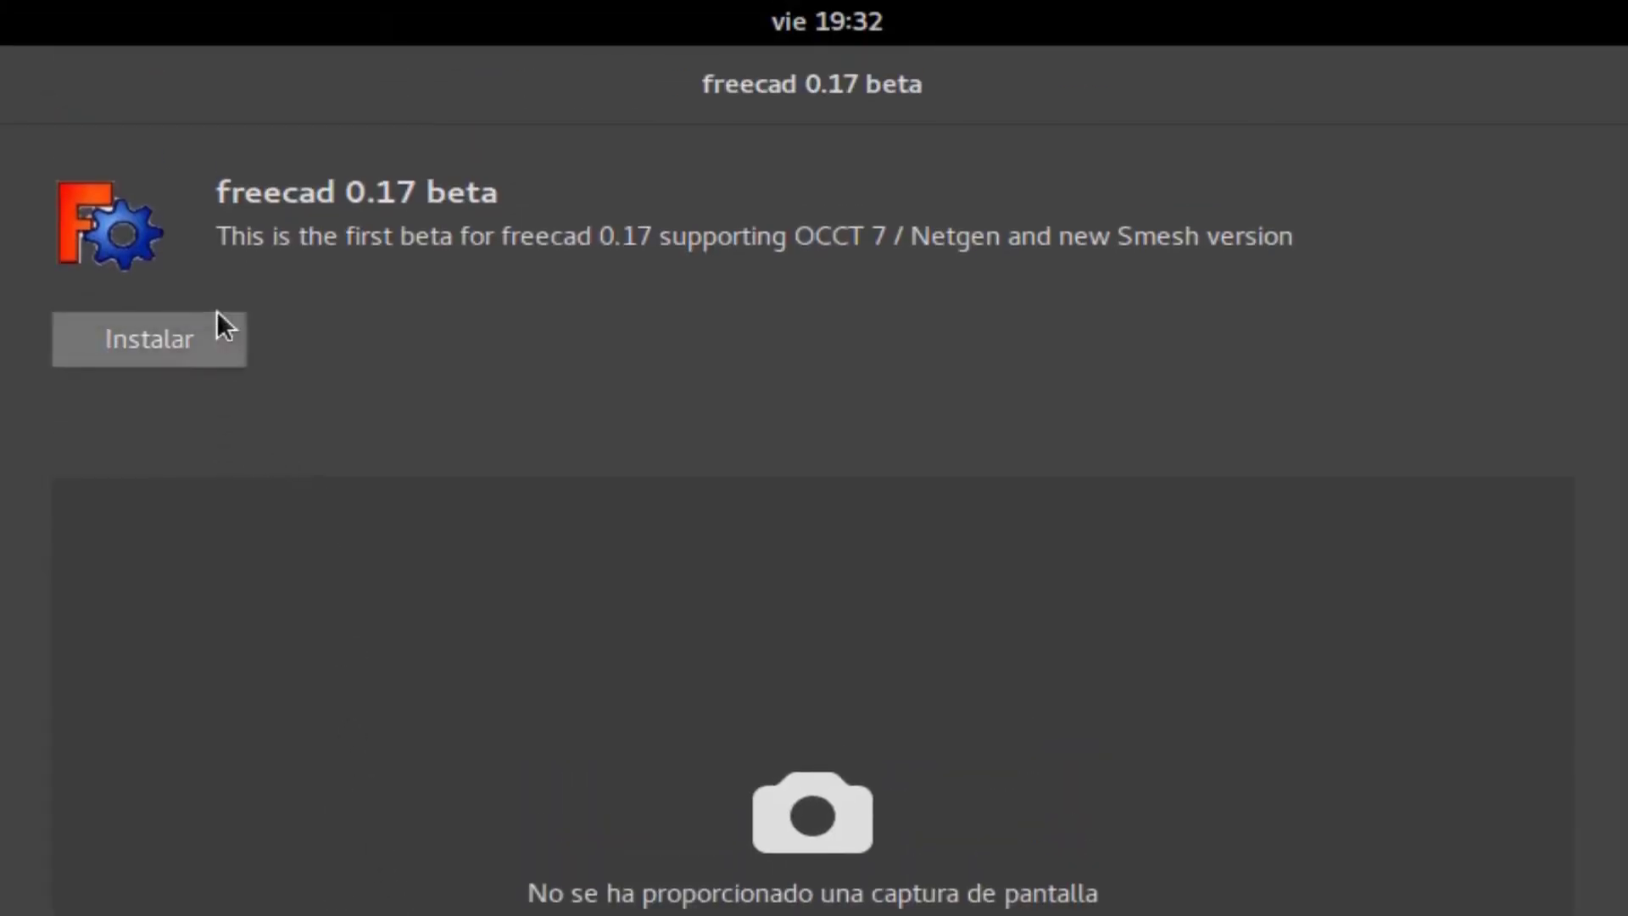
{"action": "left_click", "coordinate": [173, 345]}
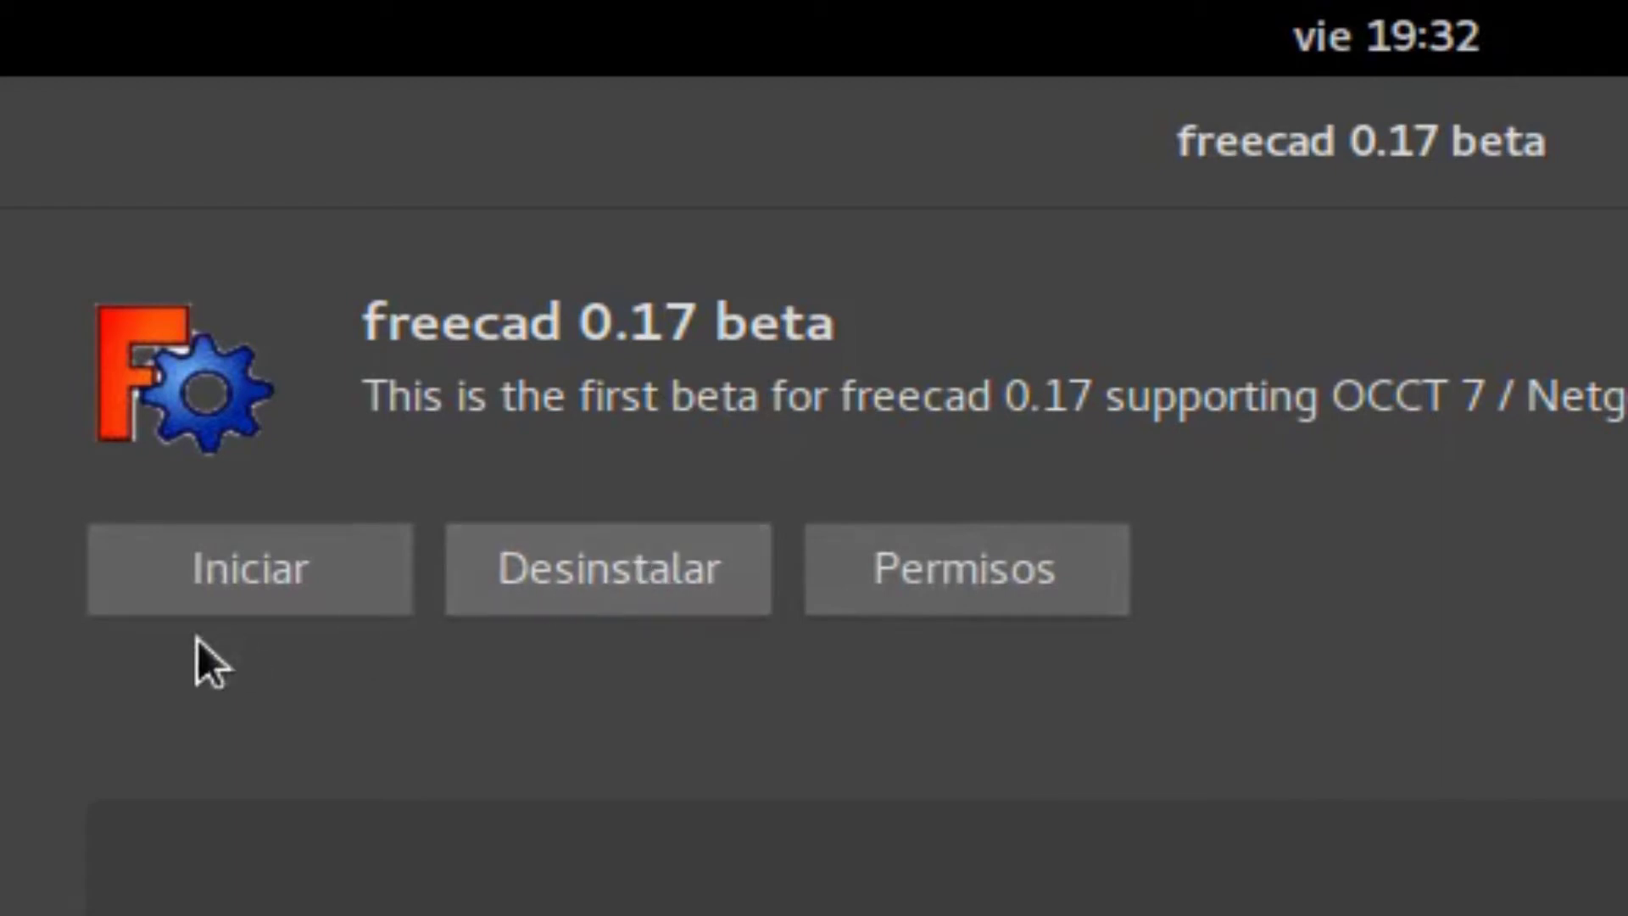
{"action": "left_click", "coordinate": [319, 561]}
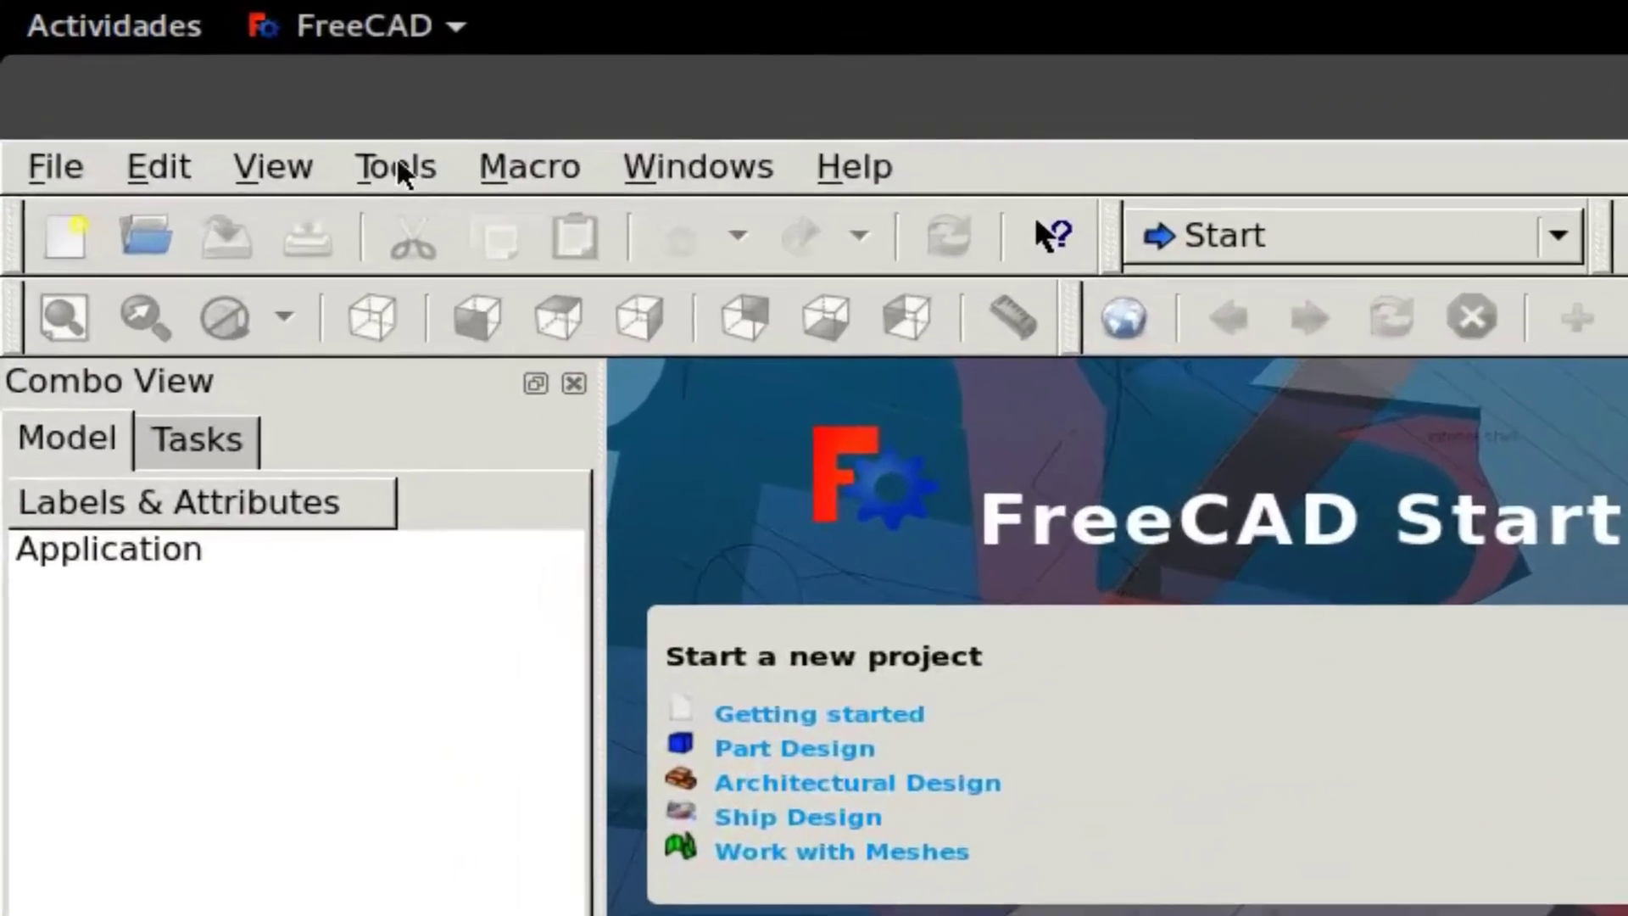
Step: Set FreeCAD's interface language to Español de España in Preferences > General
{"action": "left_click", "coordinate": [397, 162]}
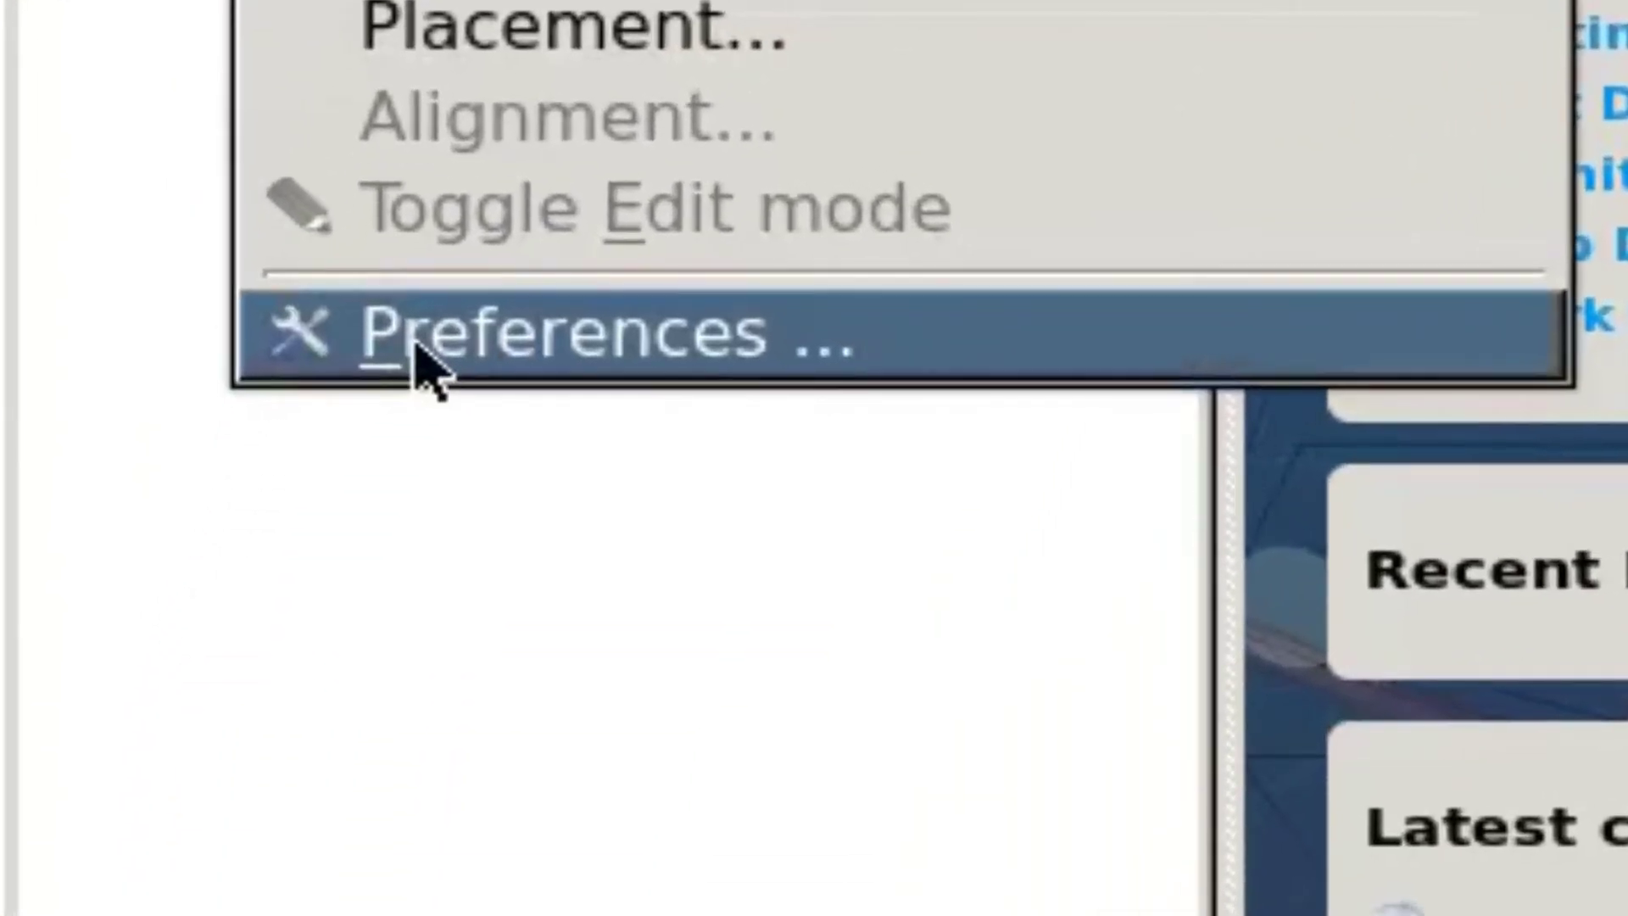
{"action": "left_click", "coordinate": [421, 360]}
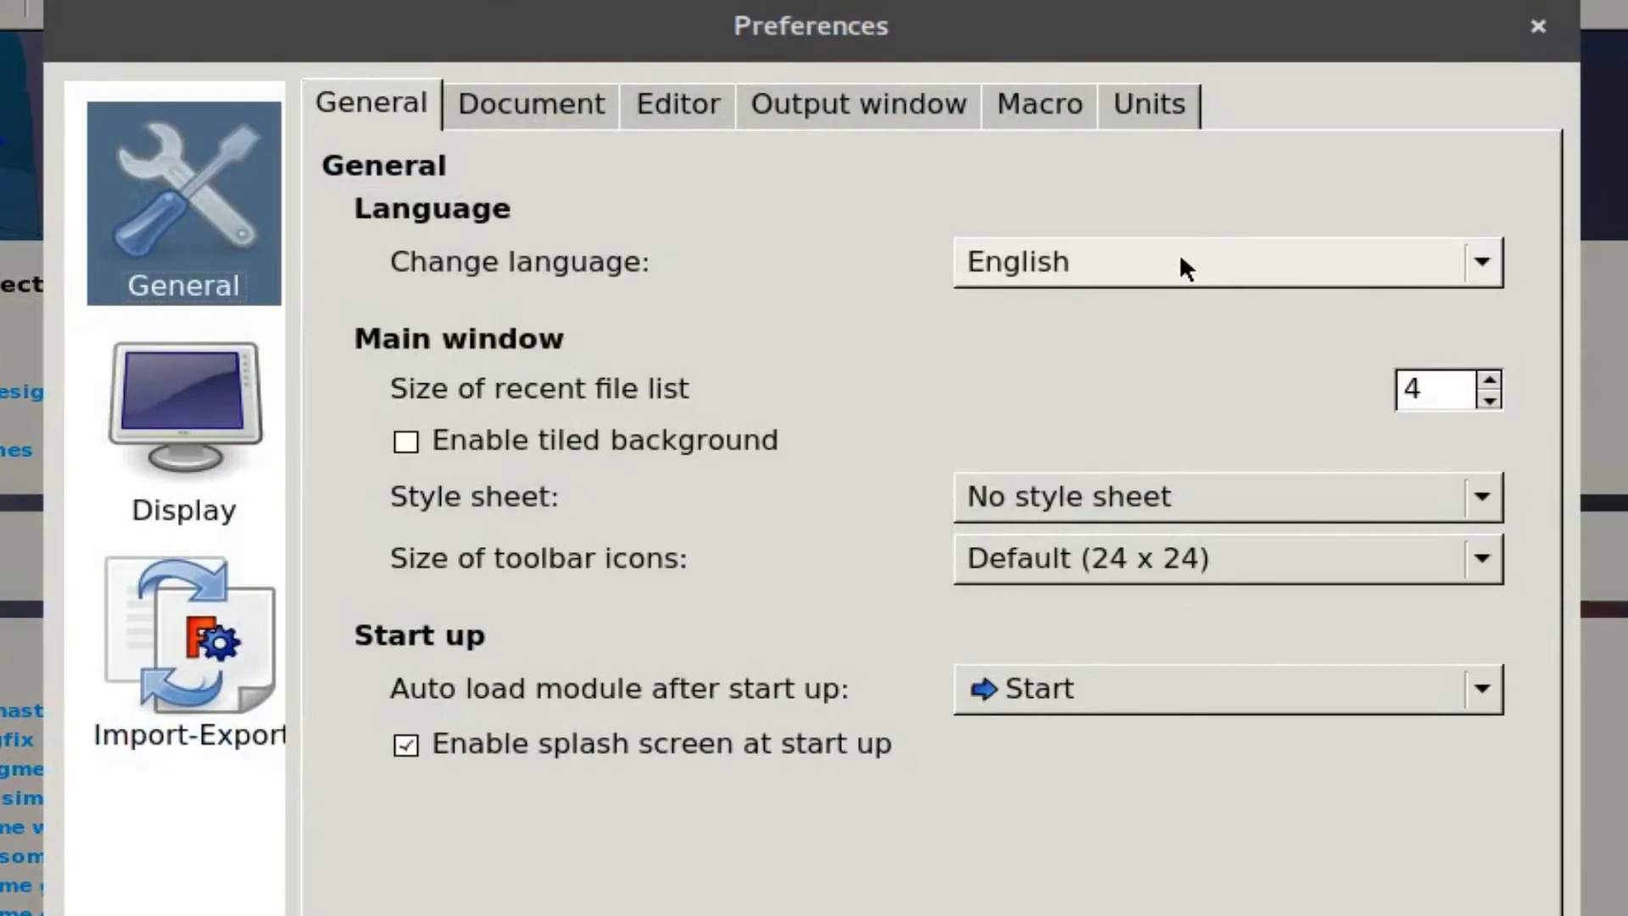
{"action": "left_click", "coordinate": [1181, 258]}
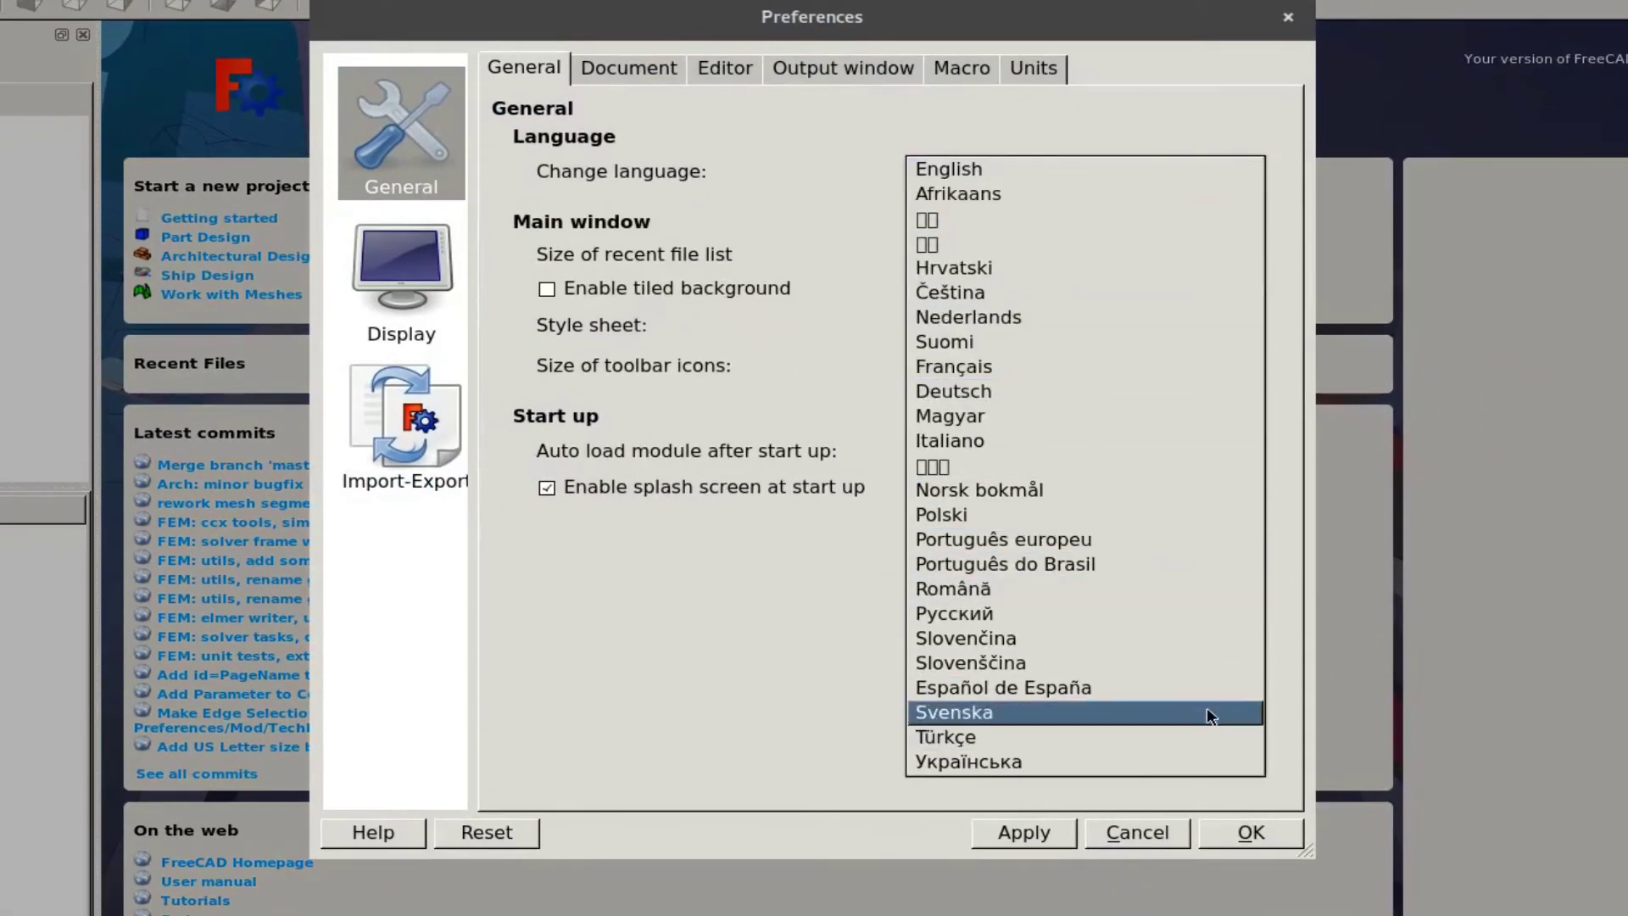
{"action": "left_click", "coordinate": [1165, 688]}
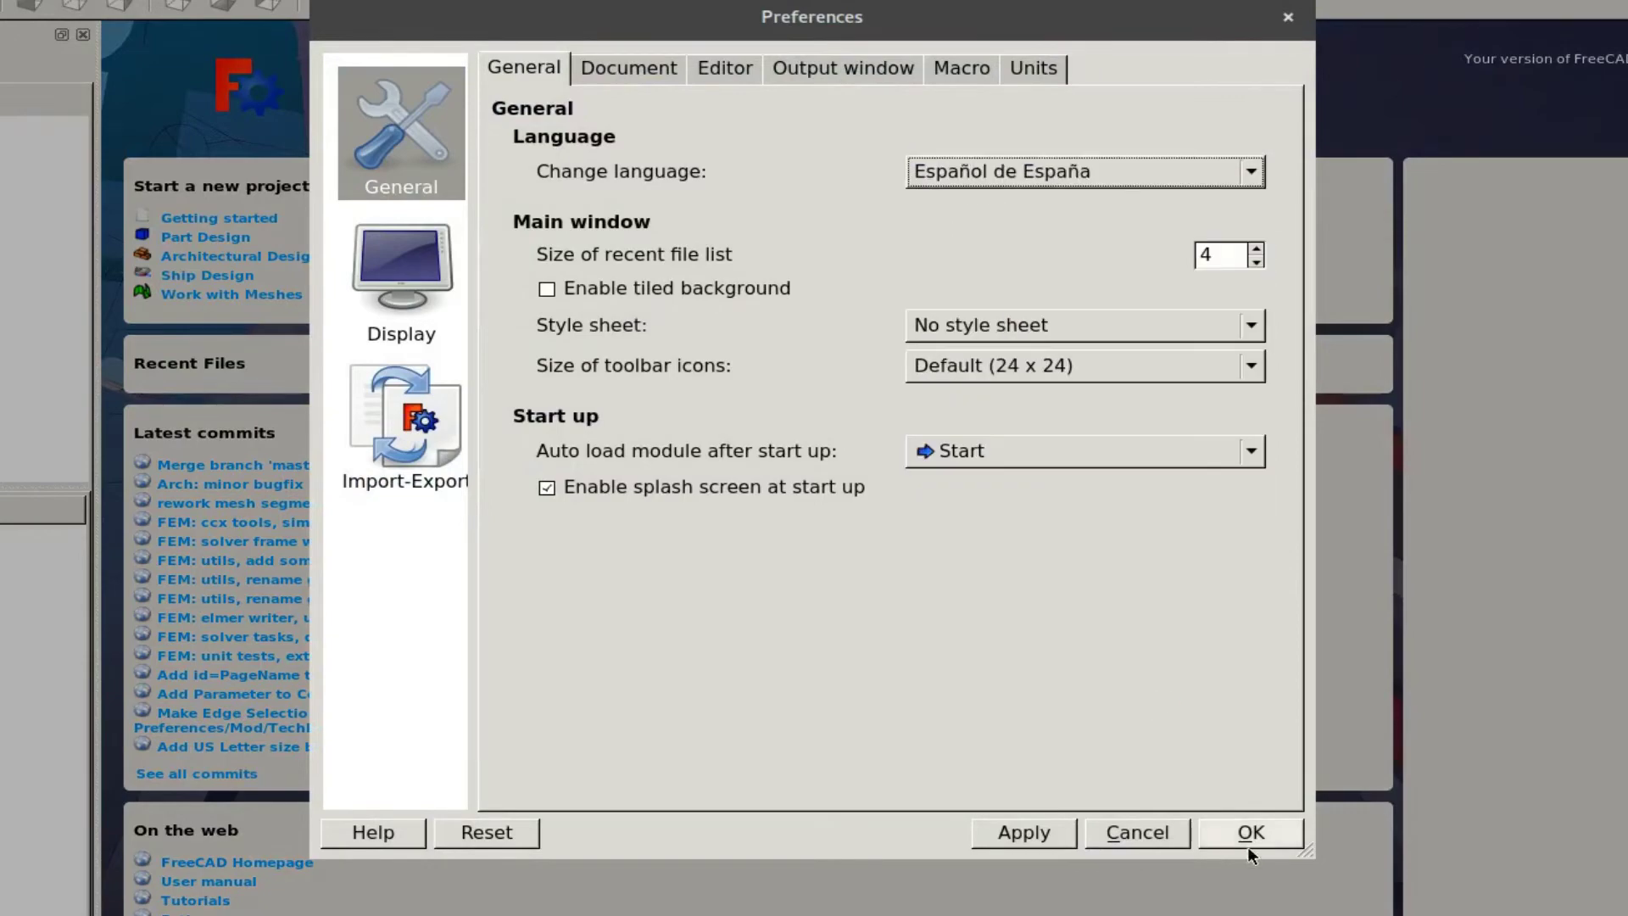
{"action": "left_click", "coordinate": [1276, 820]}
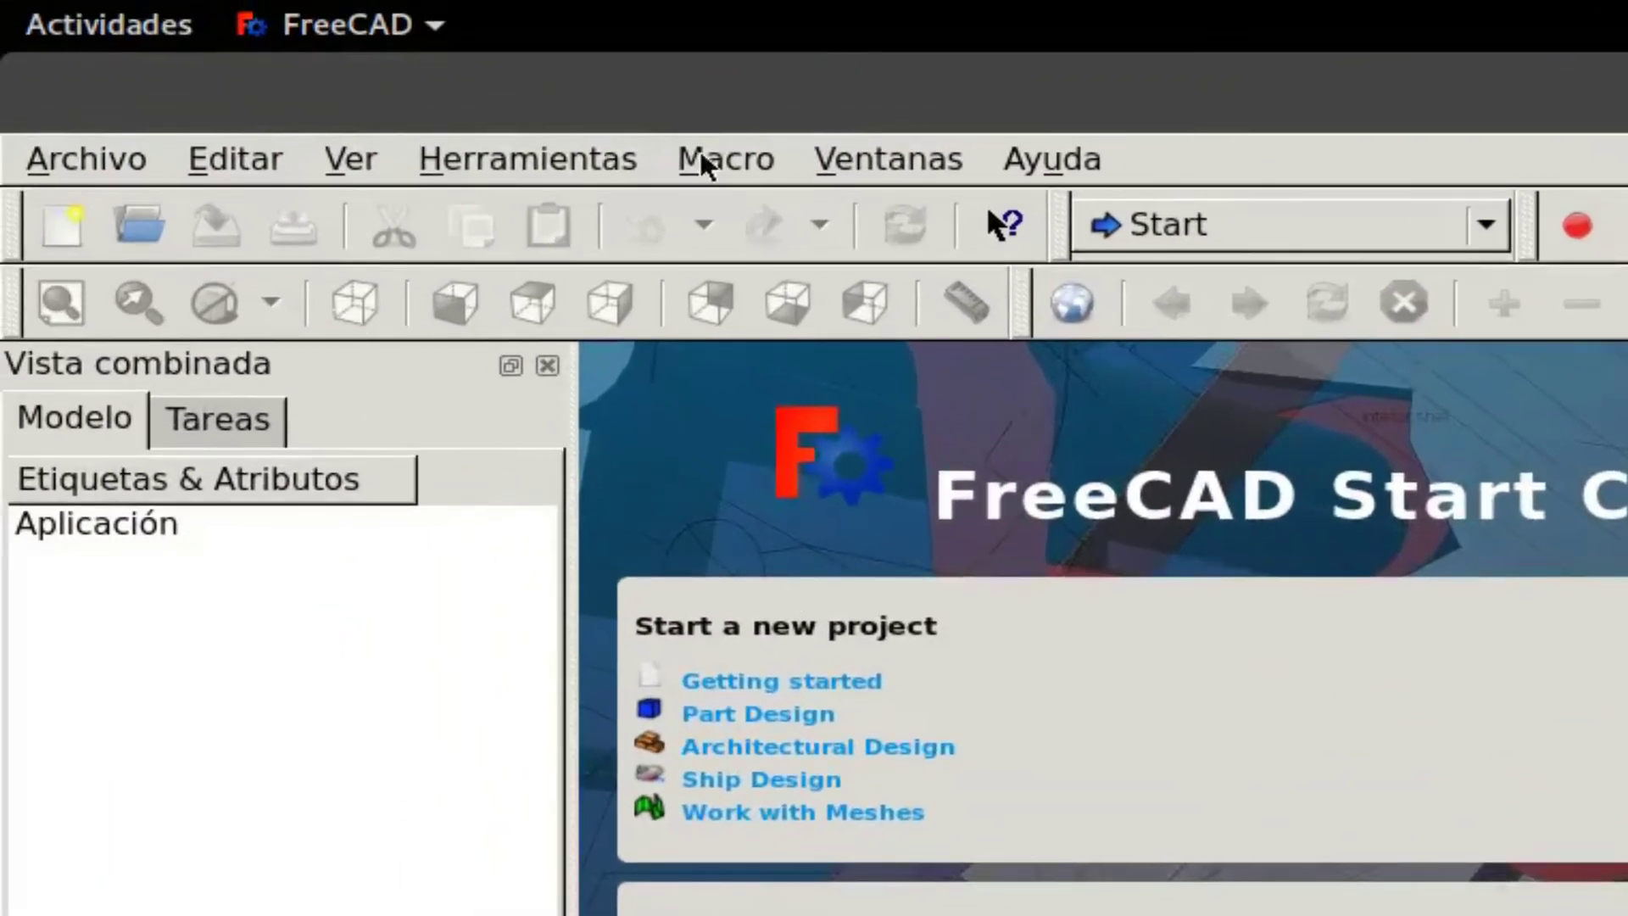
Step: Activate the Part workbench from the workbench selector, after briefly browsing the Macro menu
{"action": "left_click", "coordinate": [740, 157]}
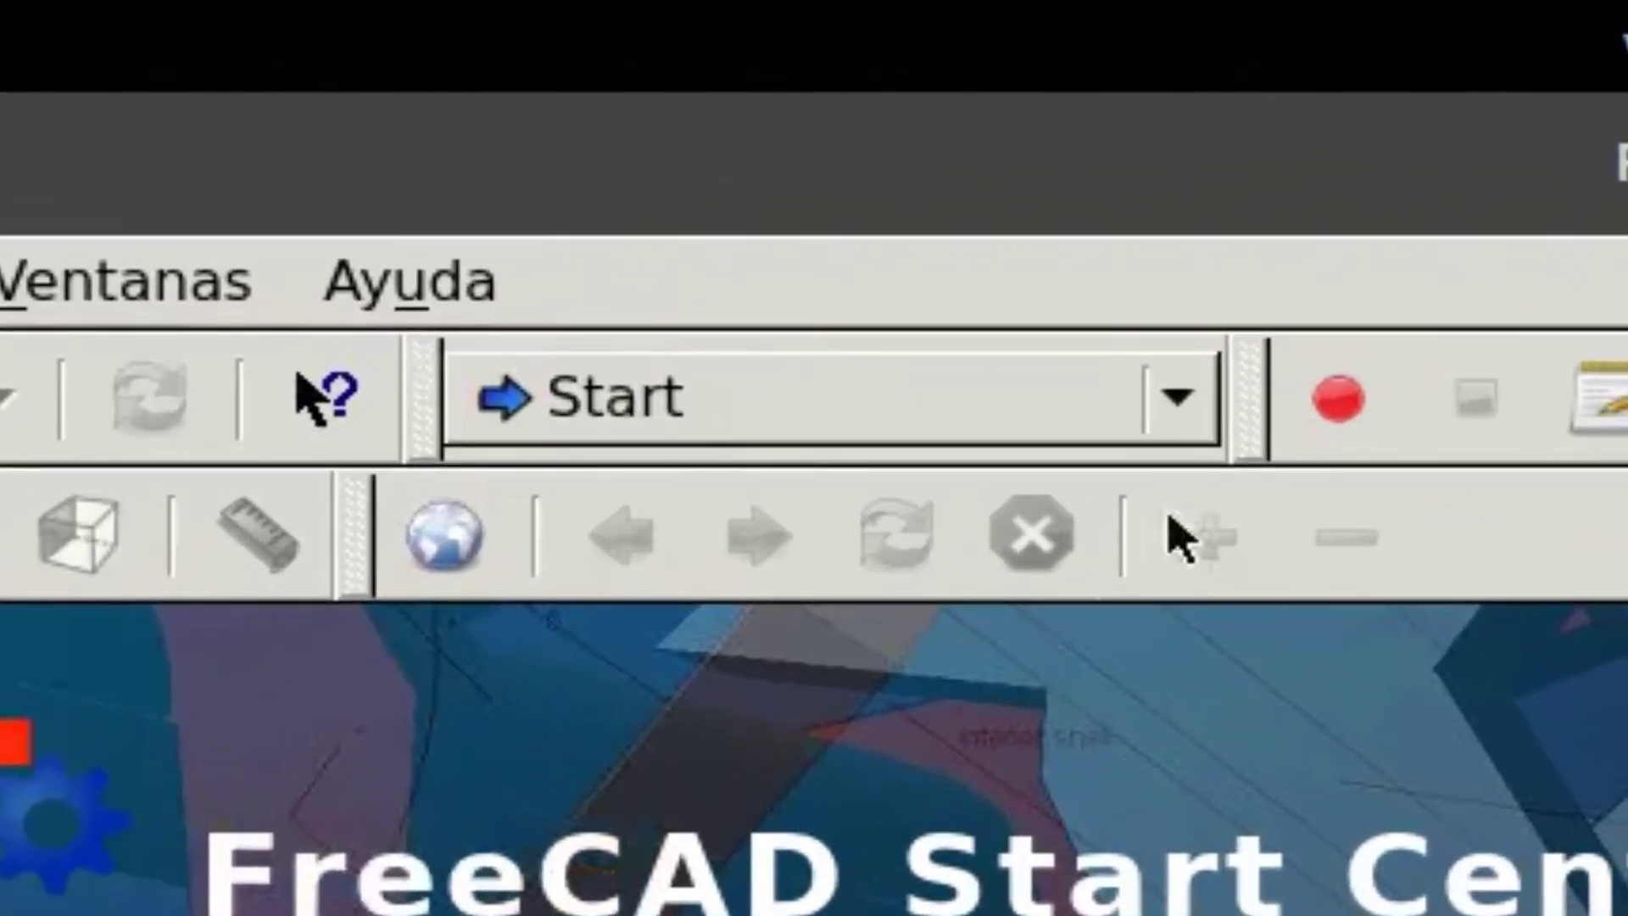
{"action": "left_click", "coordinate": [1177, 397]}
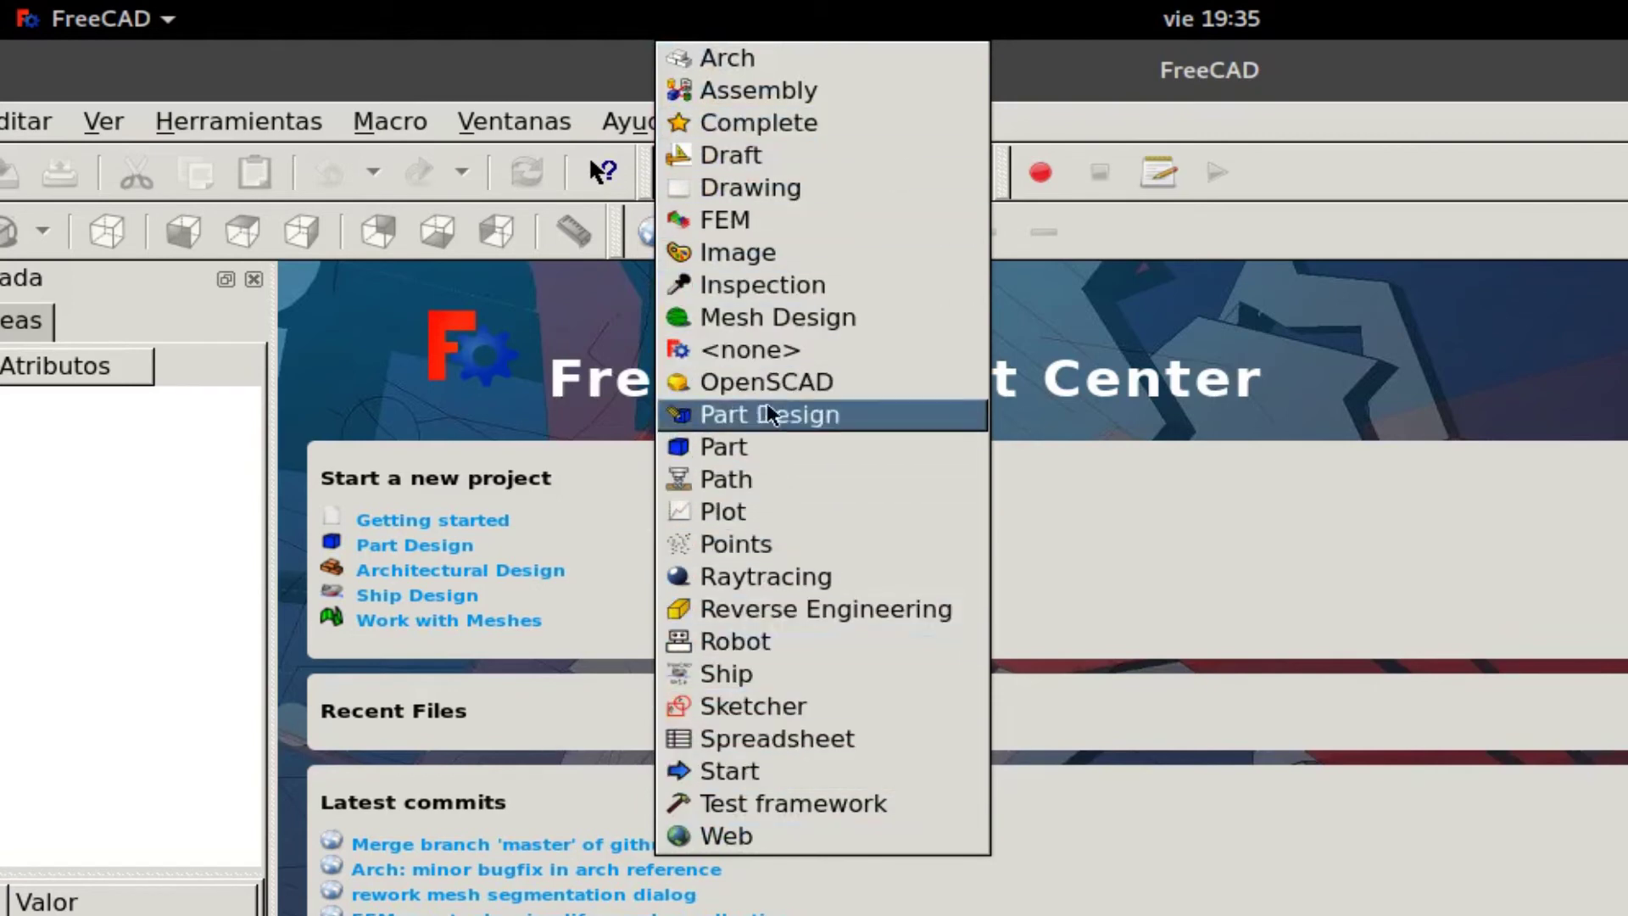
{"action": "left_click", "coordinate": [700, 451]}
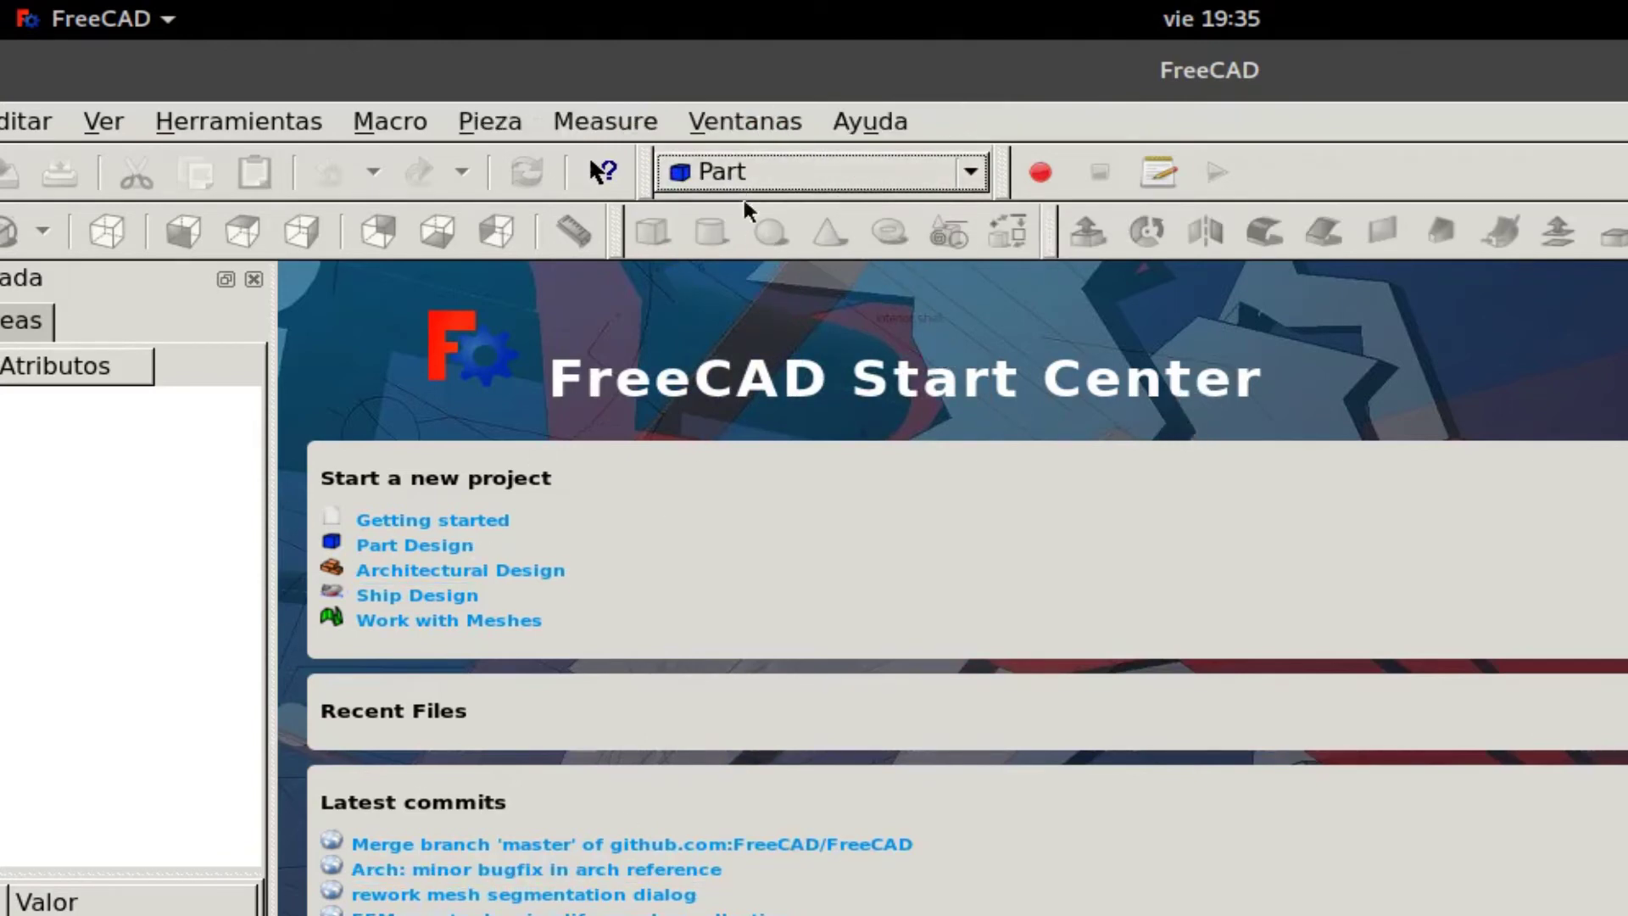
{"action": "left_click", "coordinate": [975, 178]}
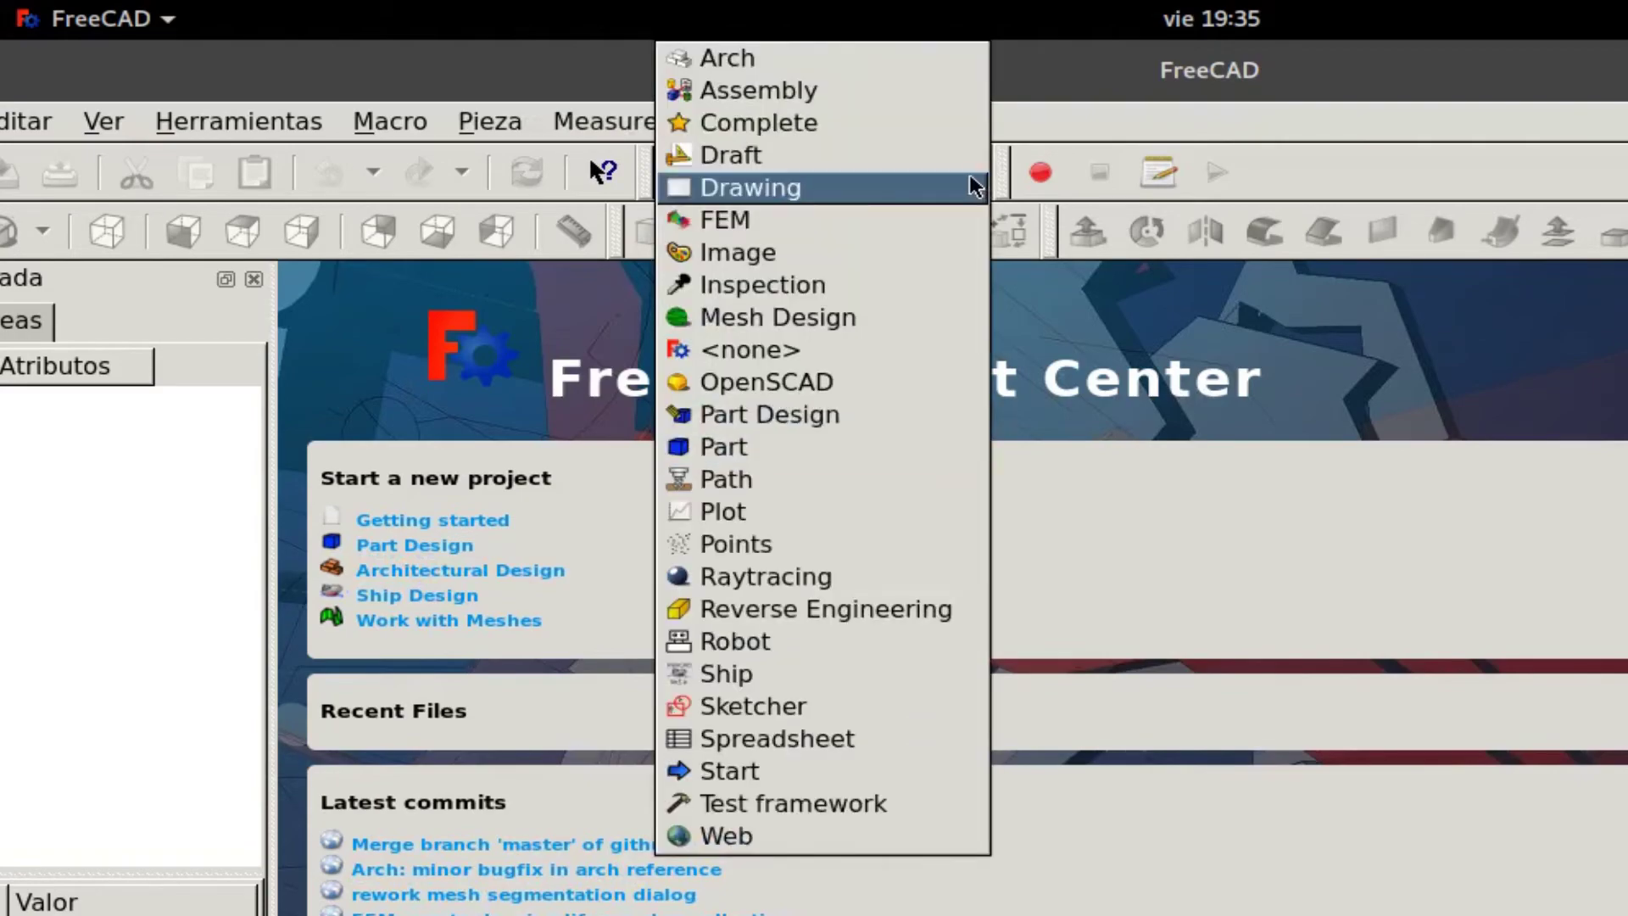
{"action": "left_click", "coordinate": [140, 549]}
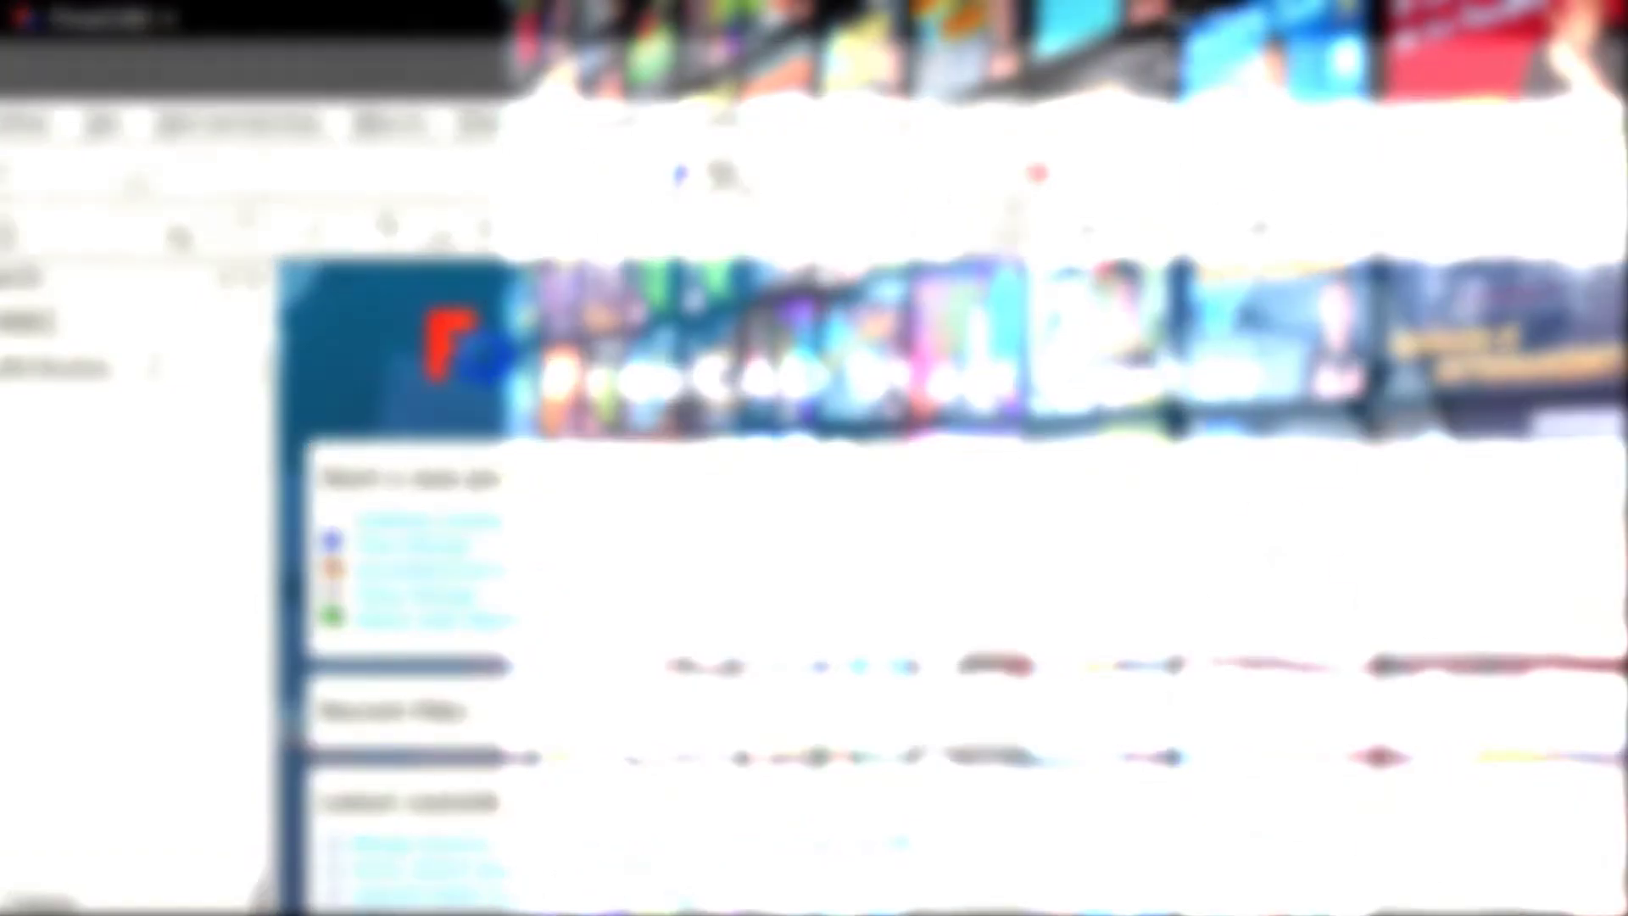